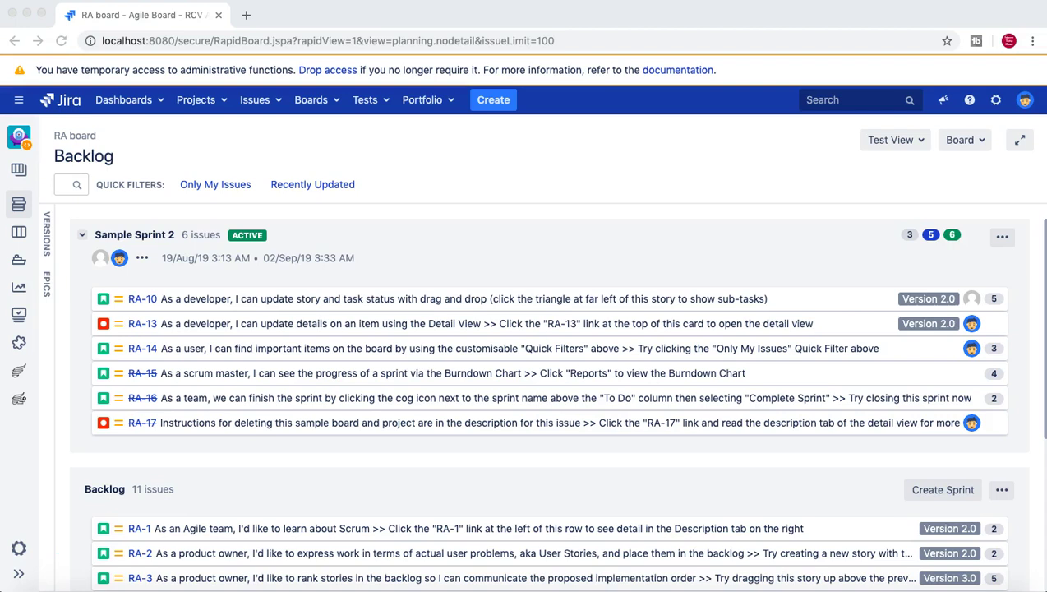
# Open the project settings of the RCV Academy Online Portal (ROP) project.
pyautogui.click(666, 151)
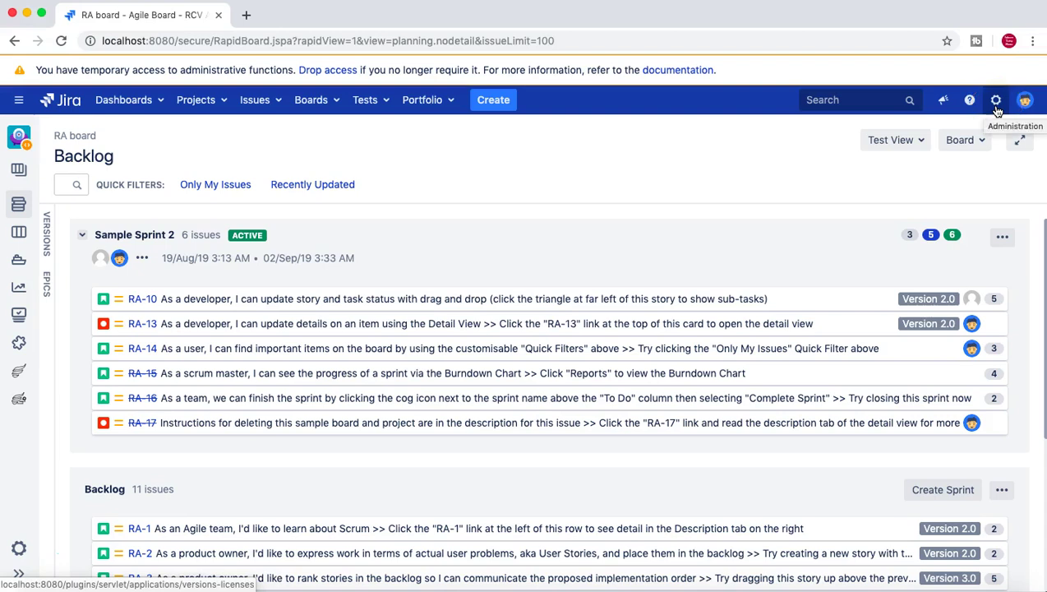
pyautogui.click(222, 110)
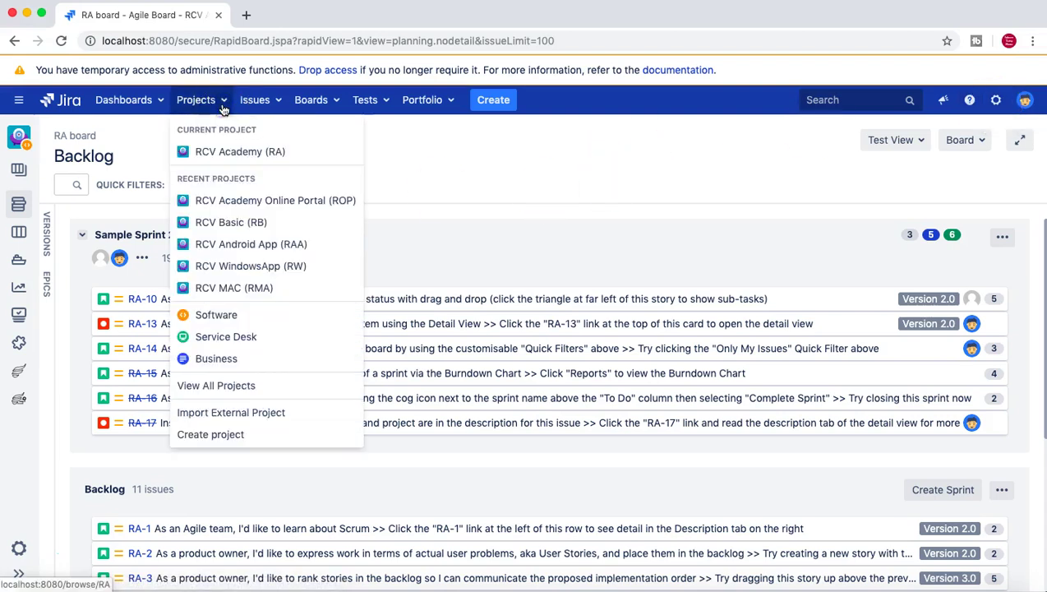
pyautogui.click(235, 199)
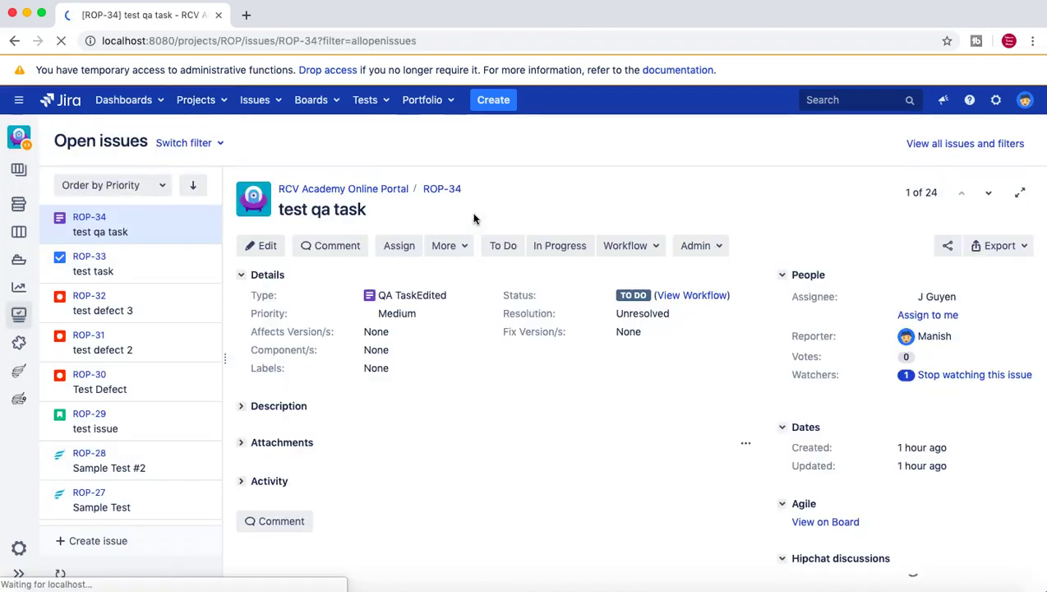
pyautogui.click(154, 339)
pyautogui.click(14, 549)
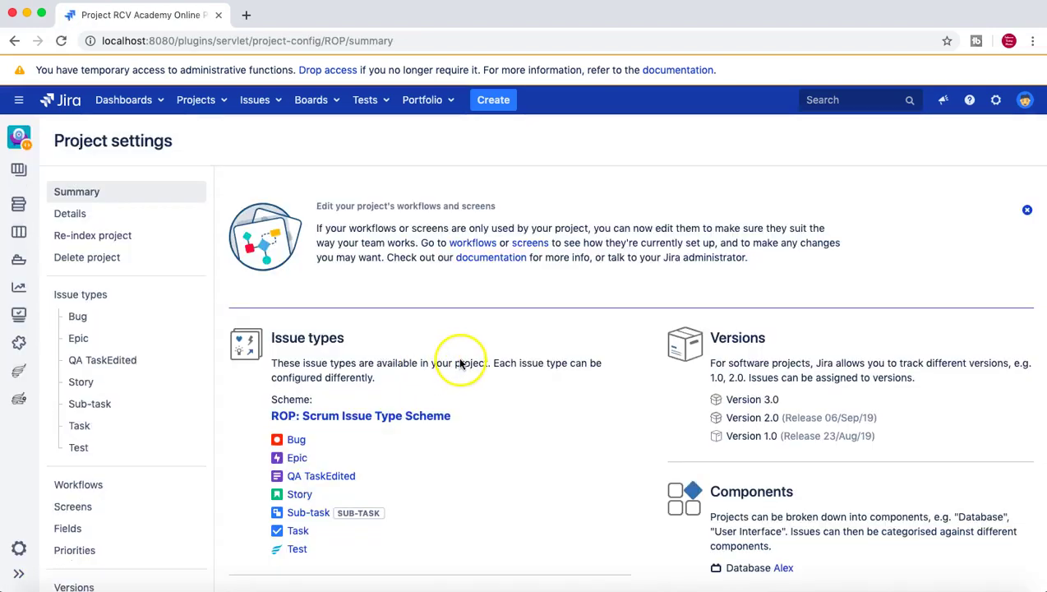
# Review the project's scheme summary and open the Default Field Configuration listed under Fields.
pyautogui.scroll(-5, 457, 364)
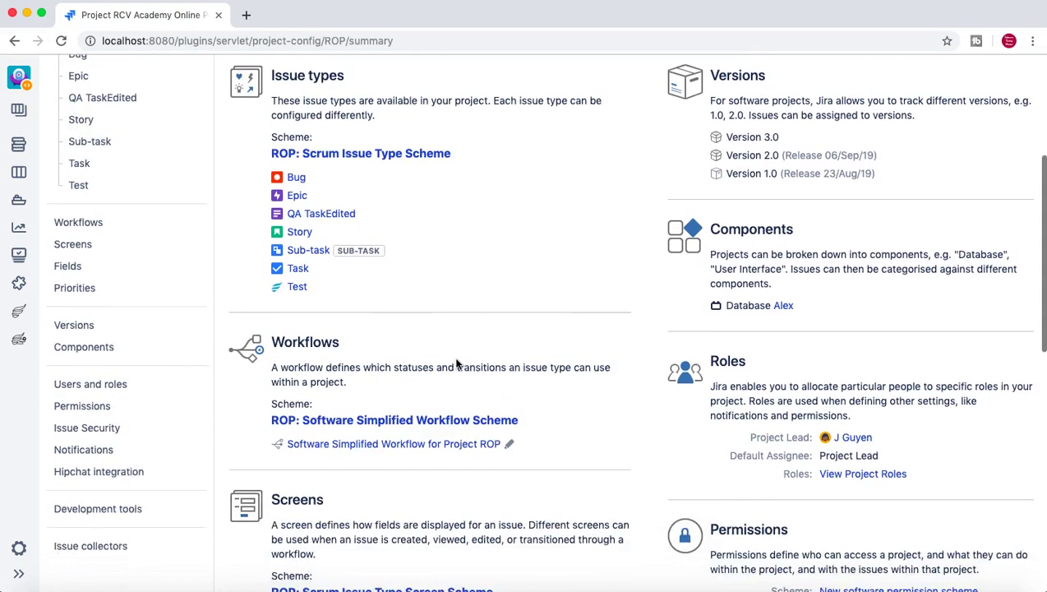
pyautogui.scroll(-3, 457, 363)
pyautogui.scroll(2, 457, 363)
pyautogui.scroll(-6, 457, 363)
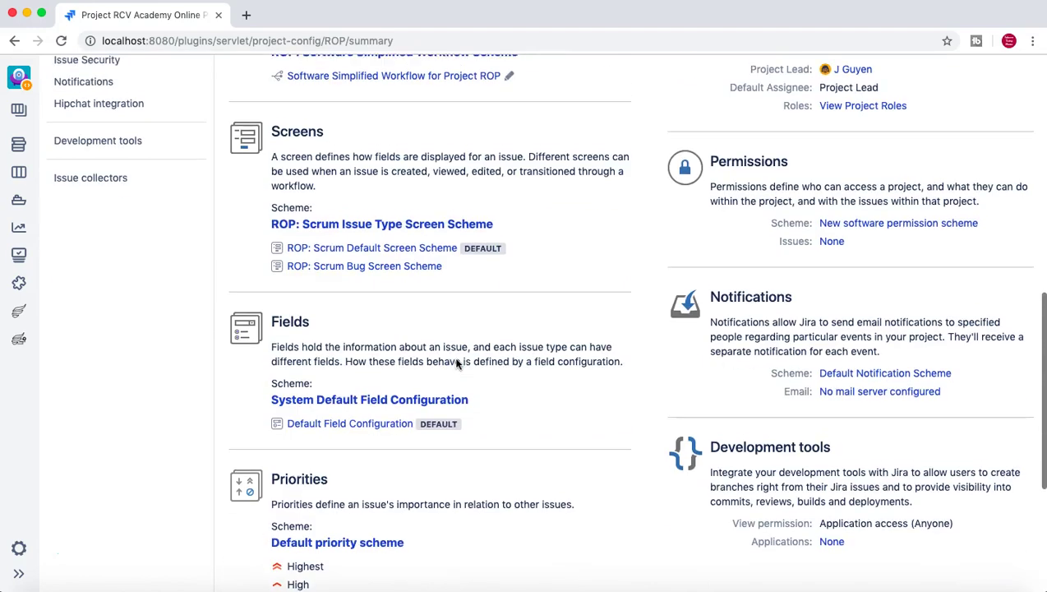
pyautogui.click(349, 397)
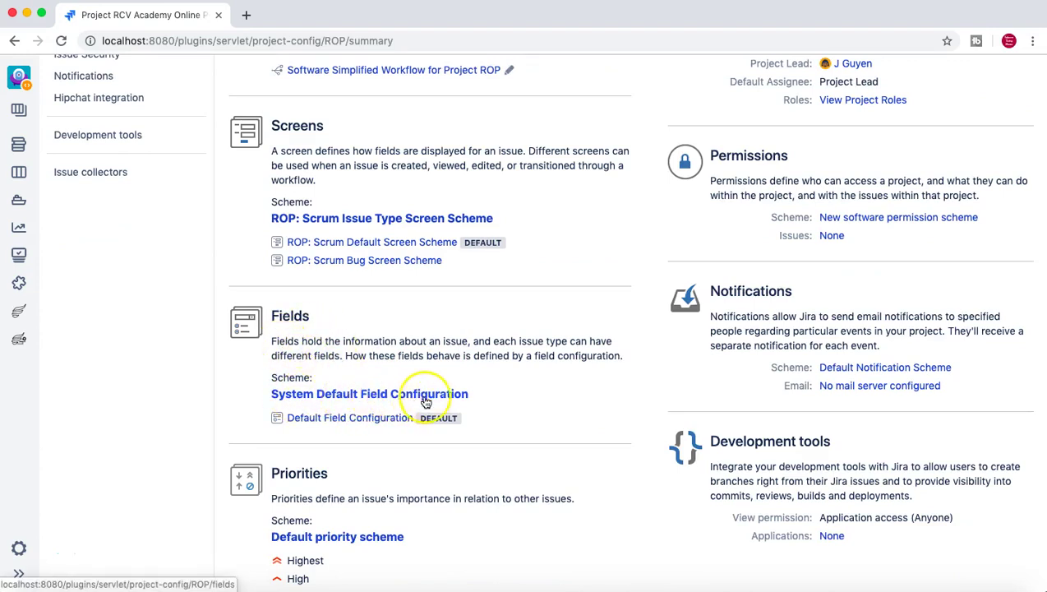
pyautogui.click(324, 421)
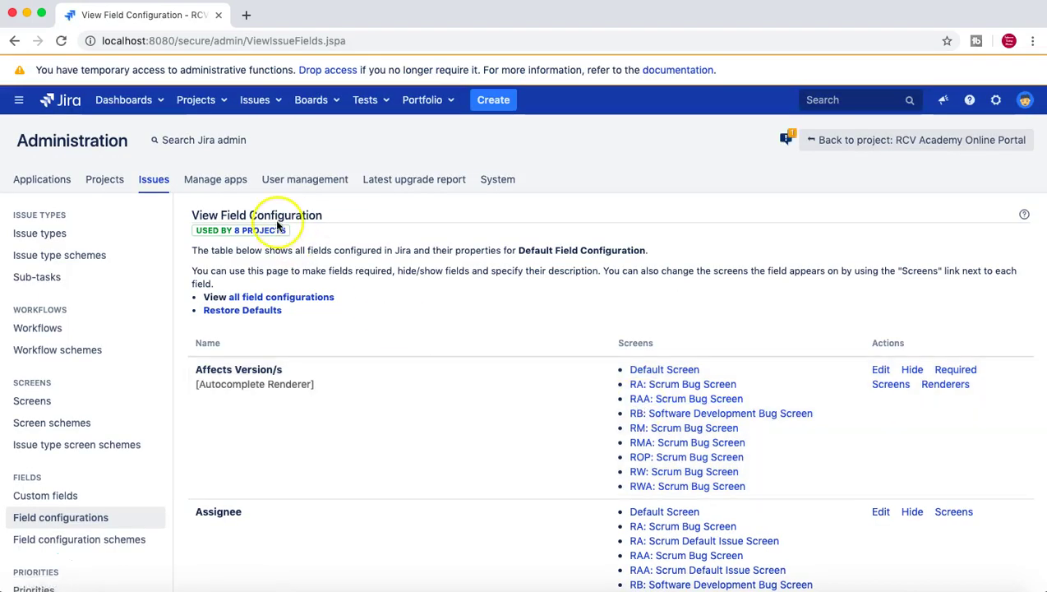
# Check which projects use the Default Field Configuration, then dismiss the project list.
pyautogui.scroll(-1, 330, 304)
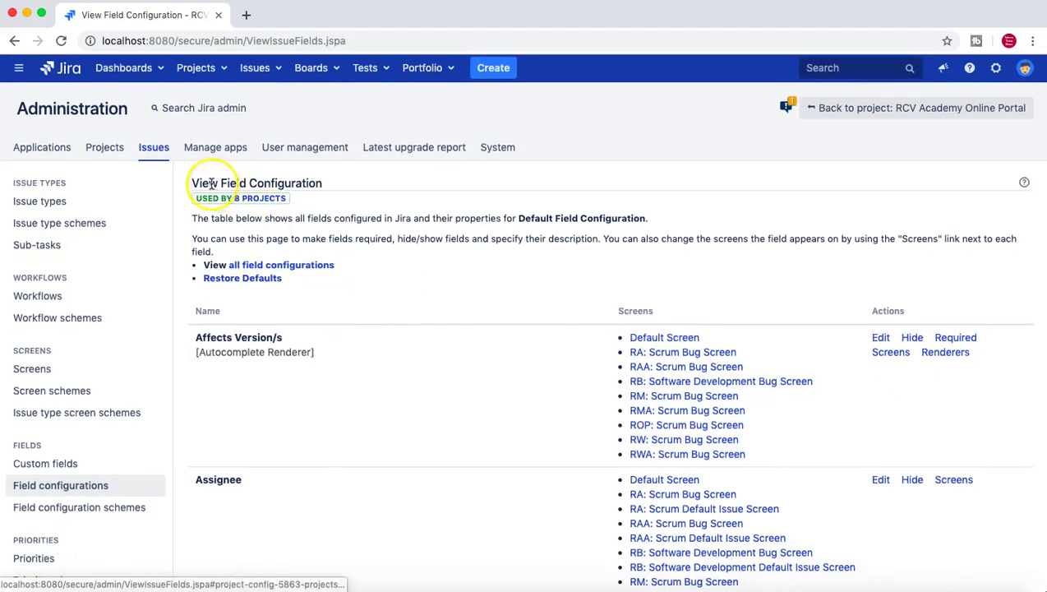
pyautogui.click(264, 202)
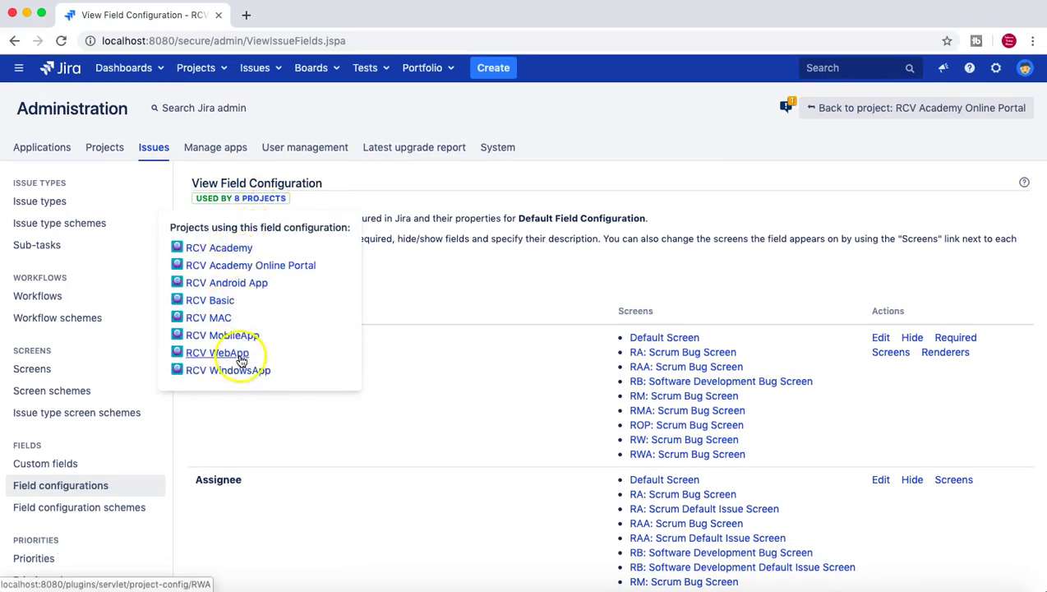
pyautogui.click(454, 295)
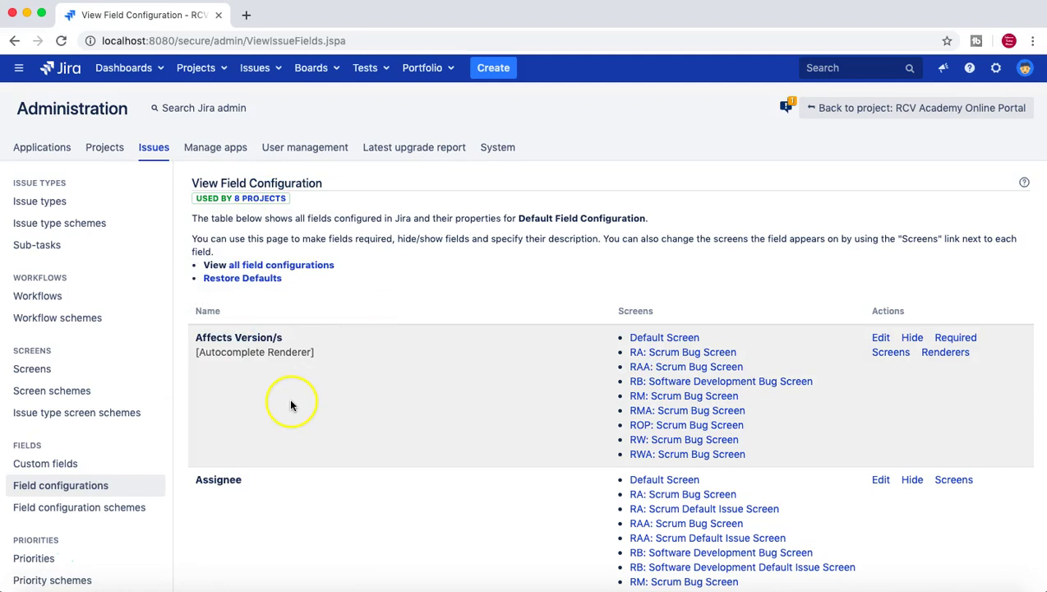
# Examine the Affects Version/s field in the Default Field Configuration and the screens it is associated with.
pyautogui.scroll(-1, 293, 402)
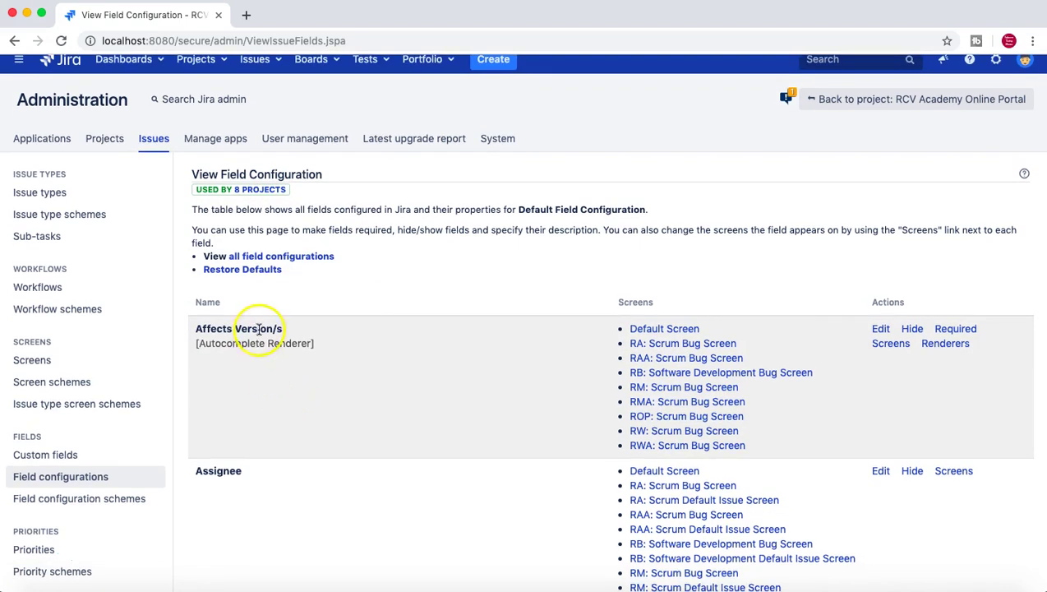
pyautogui.scroll(-1, 268, 413)
pyautogui.scroll(3, 268, 414)
pyautogui.scroll(-3, 268, 415)
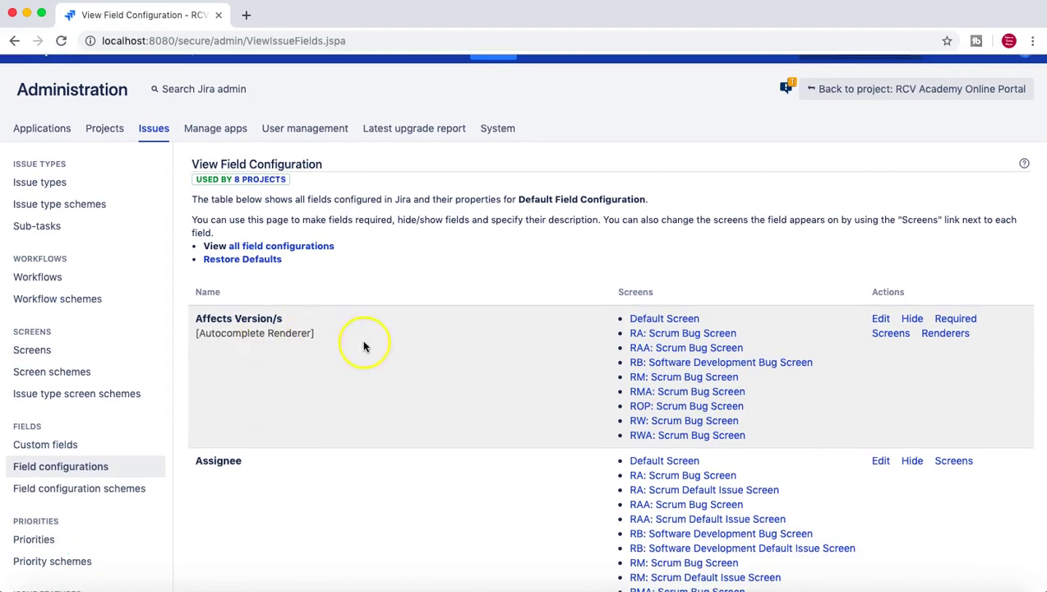
pyautogui.moveTo(198, 319); pyautogui.dragTo(295, 327)
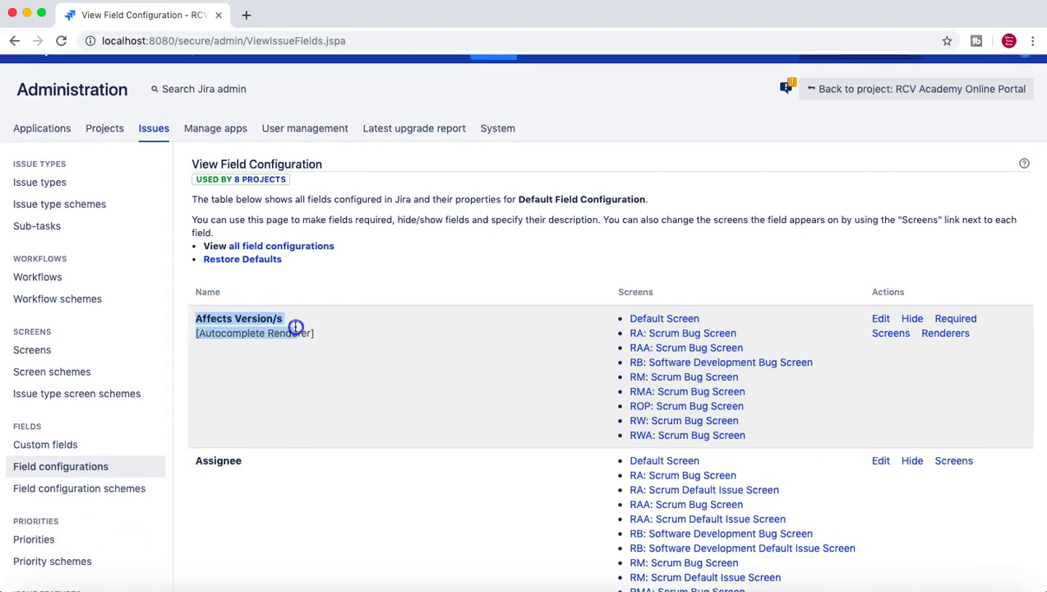
pyautogui.click(552, 322)
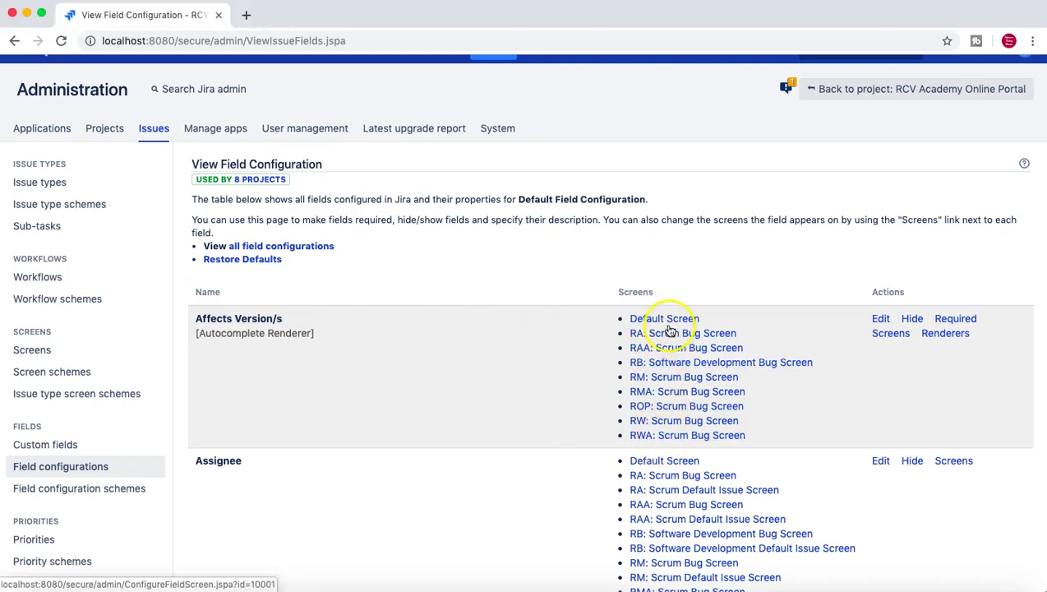
pyautogui.moveTo(195, 319); pyautogui.dragTo(297, 322)
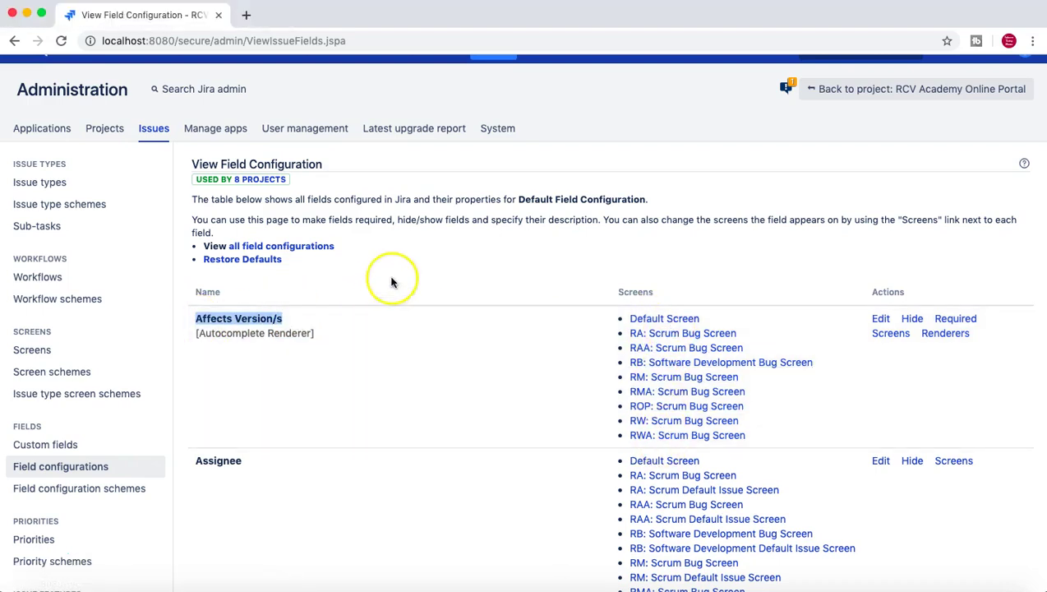
pyautogui.click(392, 278)
# Open the administration page that lists all field configurations.
pyautogui.scroll(-1, 415, 248)
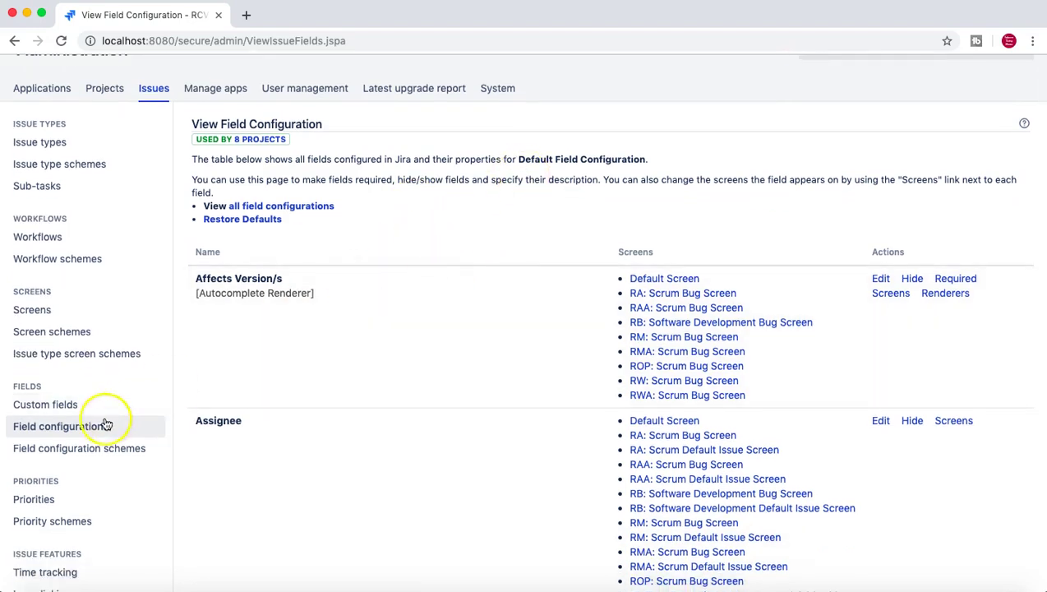
pyautogui.scroll(-3, 481, 299)
pyautogui.scroll(1, 329, 312)
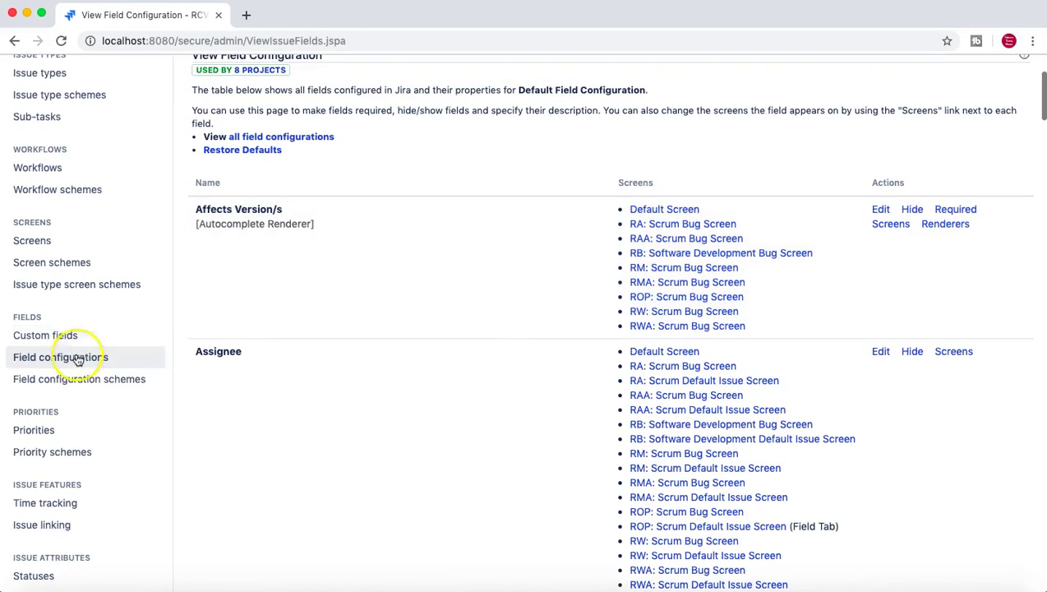
pyautogui.click(70, 362)
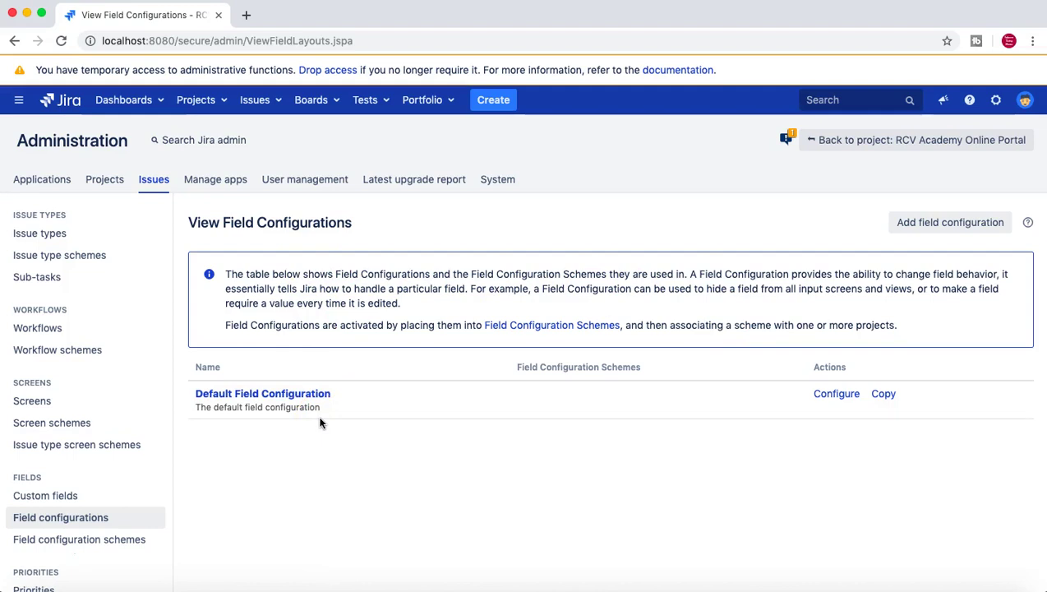
# Add a new field configuration with "RCV Field config" as both its name and description.
pyautogui.click(948, 229)
pyautogui.click(467, 313)
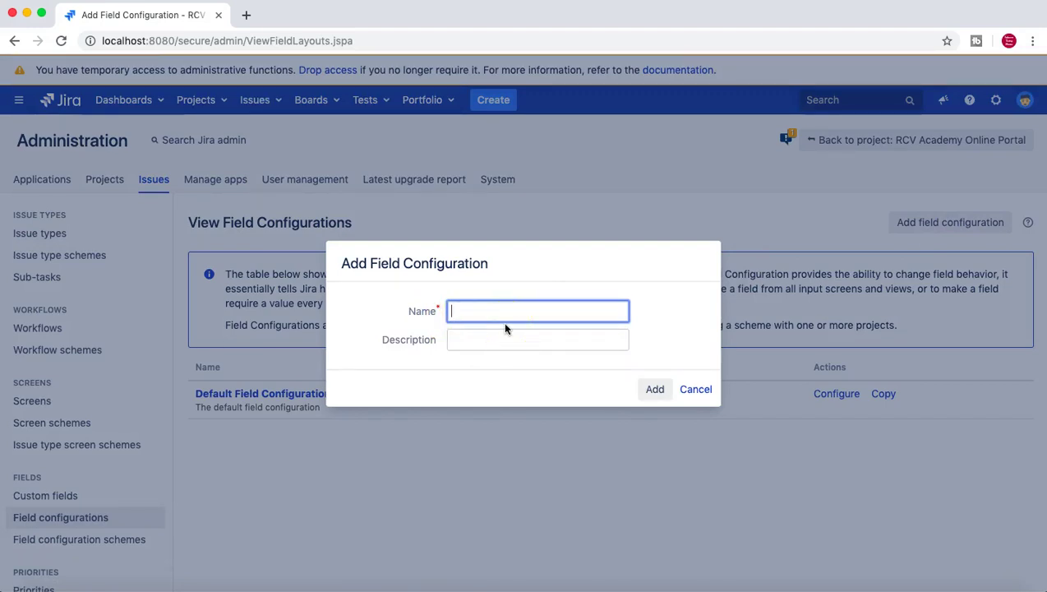
pyautogui.write('RCV Field config')
pyautogui.moveTo(531, 316); pyautogui.dragTo(442, 314)
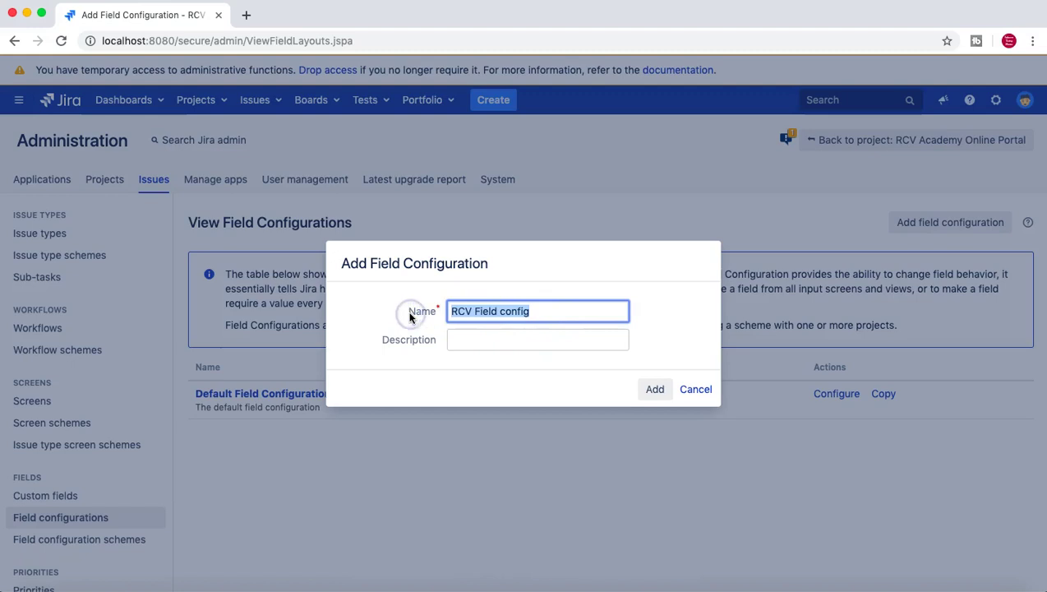
pyautogui.click(471, 340)
pyautogui.click(651, 388)
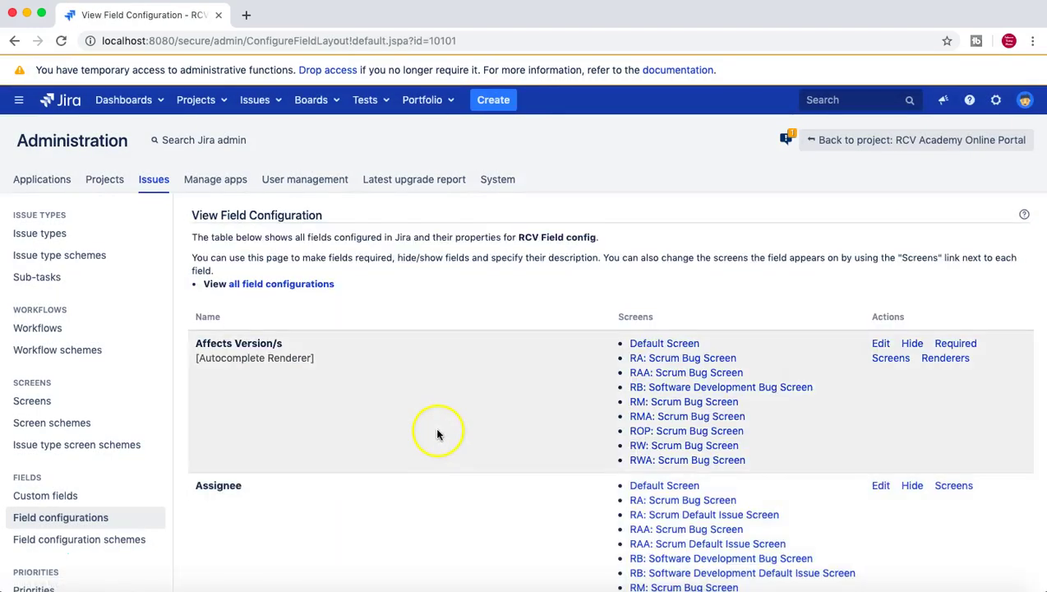
# Look over the new RCV Field config and the fields and screens it covers.
pyautogui.scroll(-1, 436, 432)
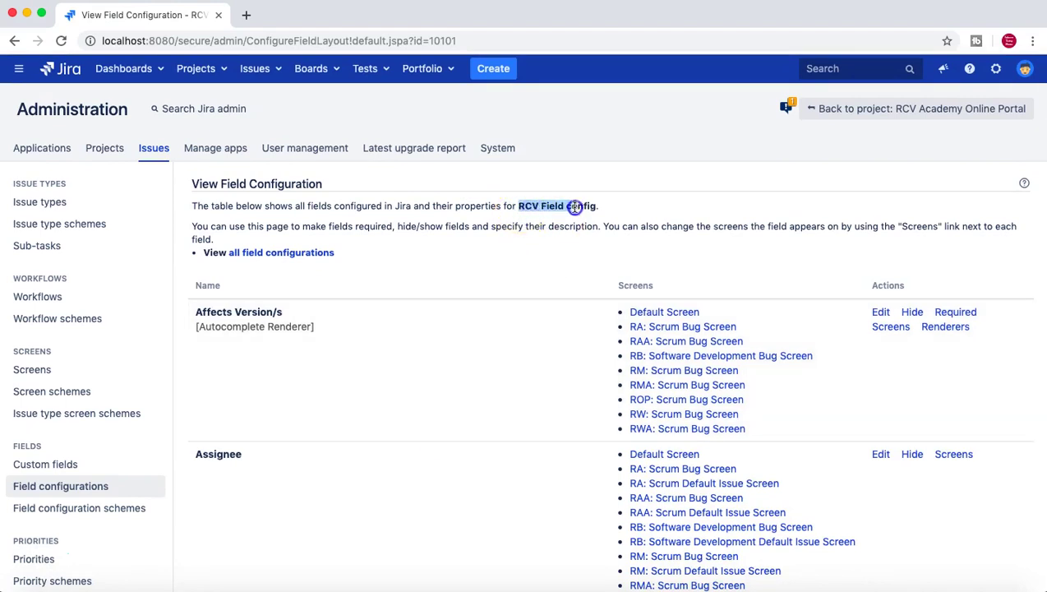
pyautogui.click(606, 212)
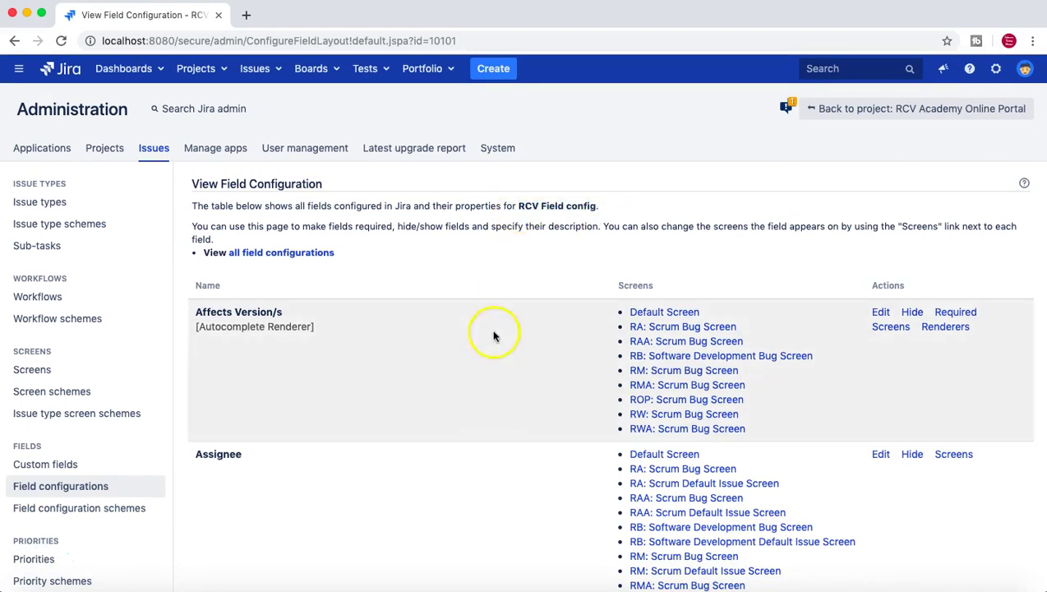
pyautogui.scroll(-1, 490, 336)
pyautogui.scroll(-3, 491, 341)
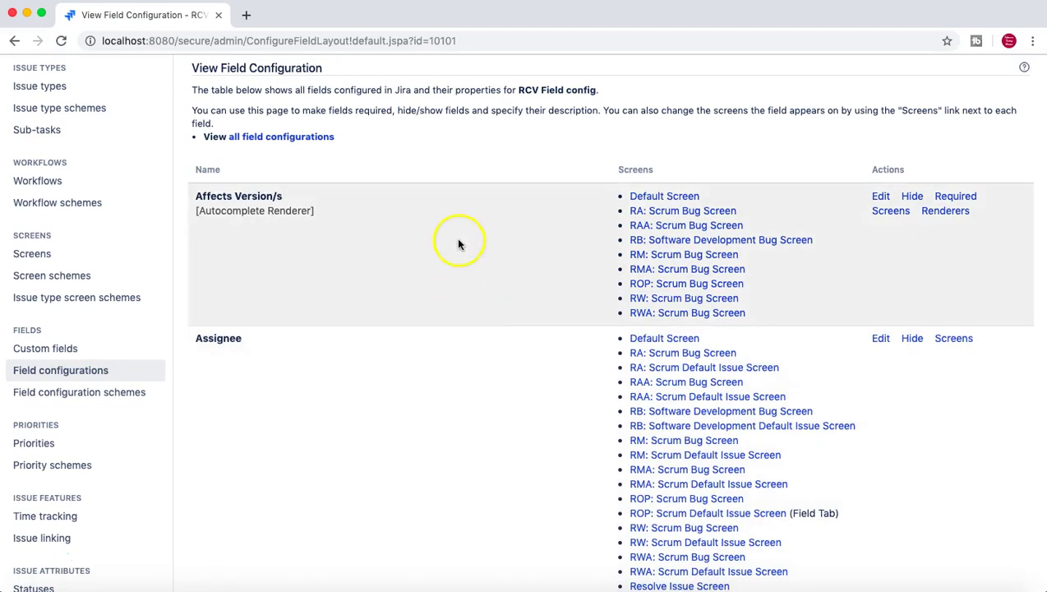
pyautogui.scroll(3, 458, 241)
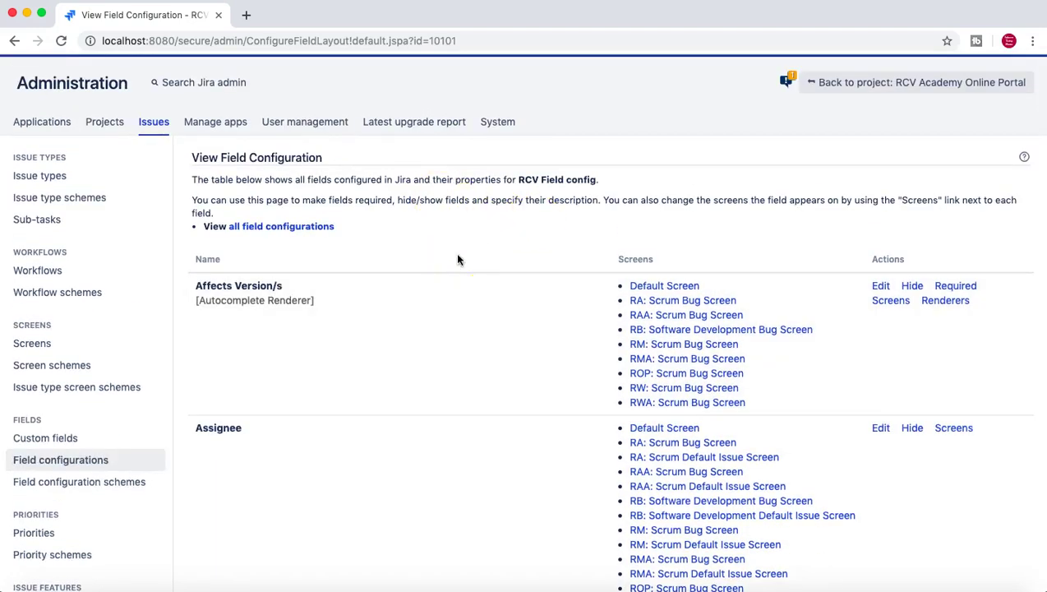
# Return to the list of field configurations and review the actions available for RCV Field config.
pyautogui.click(111, 461)
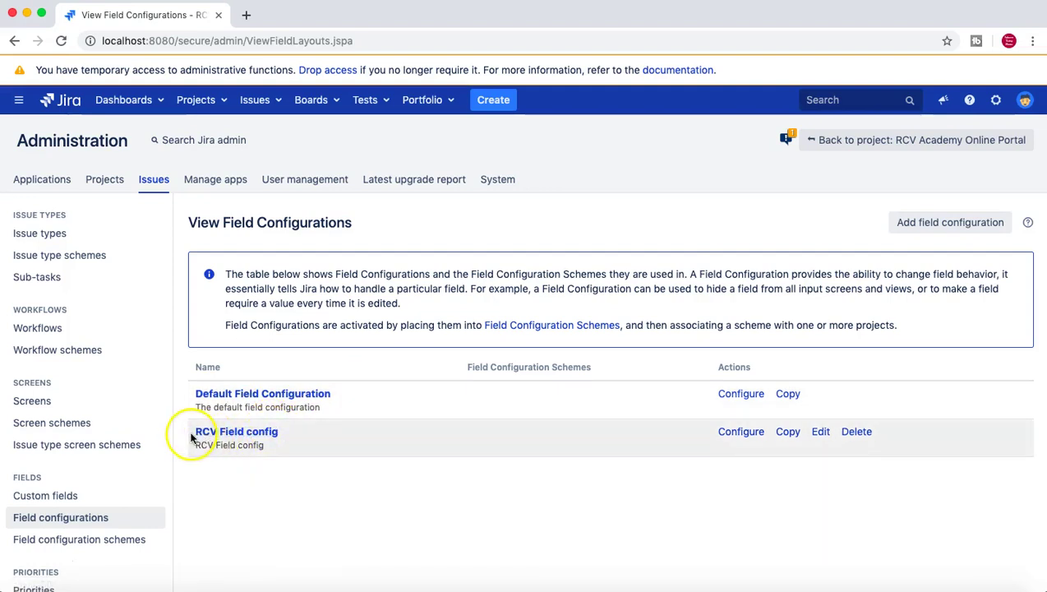
pyautogui.moveTo(204, 433); pyautogui.dragTo(362, 444)
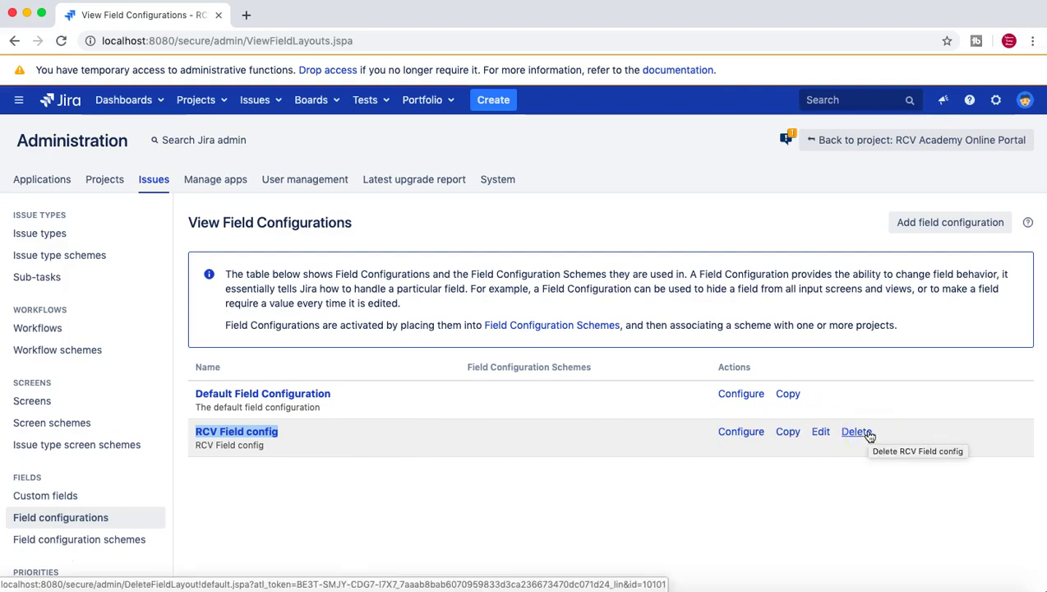
pyautogui.click(737, 450)
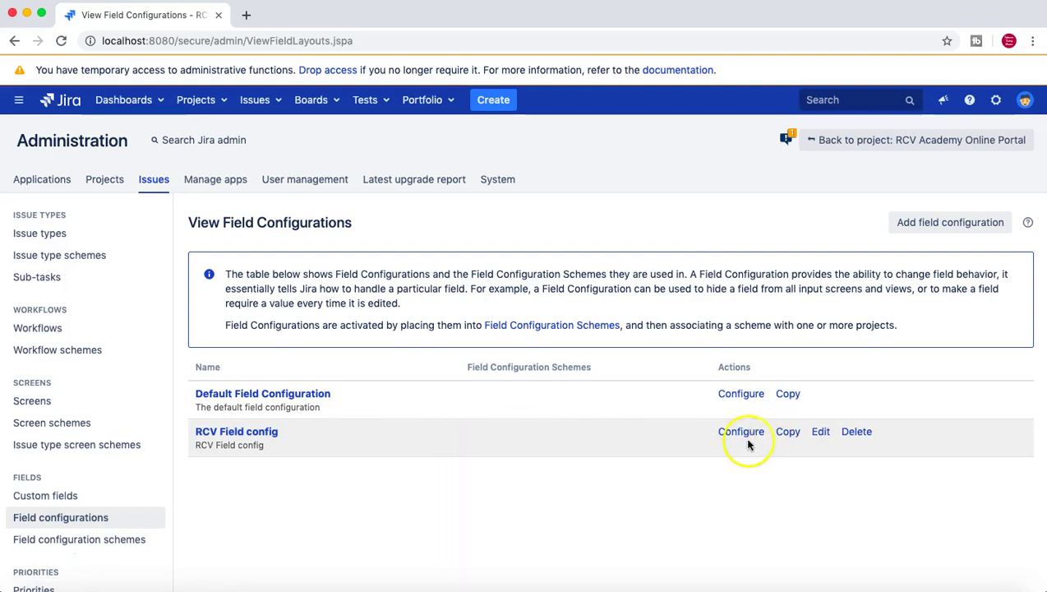
# Open the name and description of RCV Field config for editing and submit the form as it is.
pyautogui.click(821, 434)
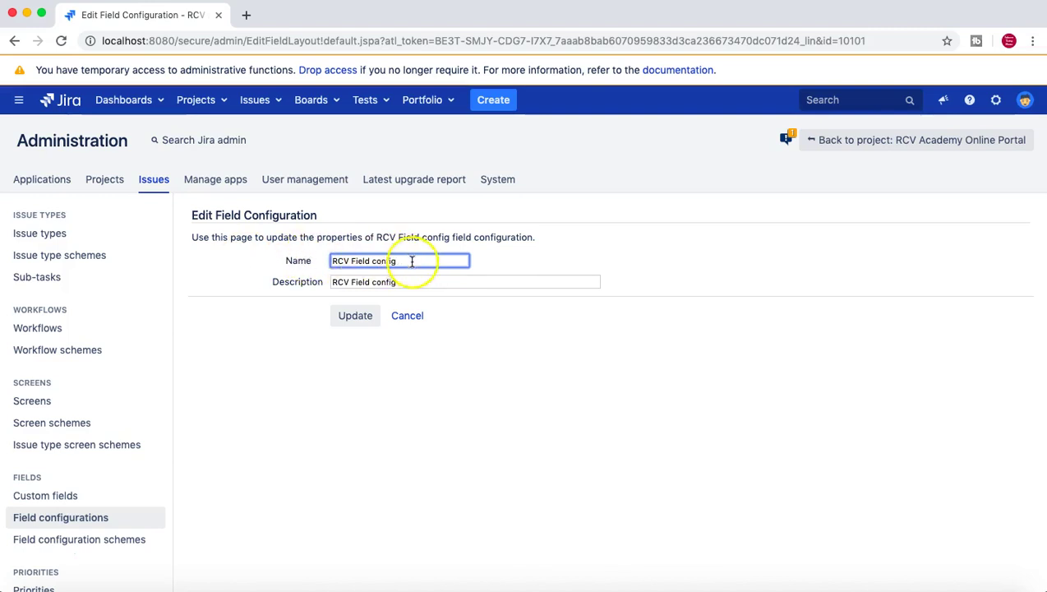
pyautogui.click(351, 319)
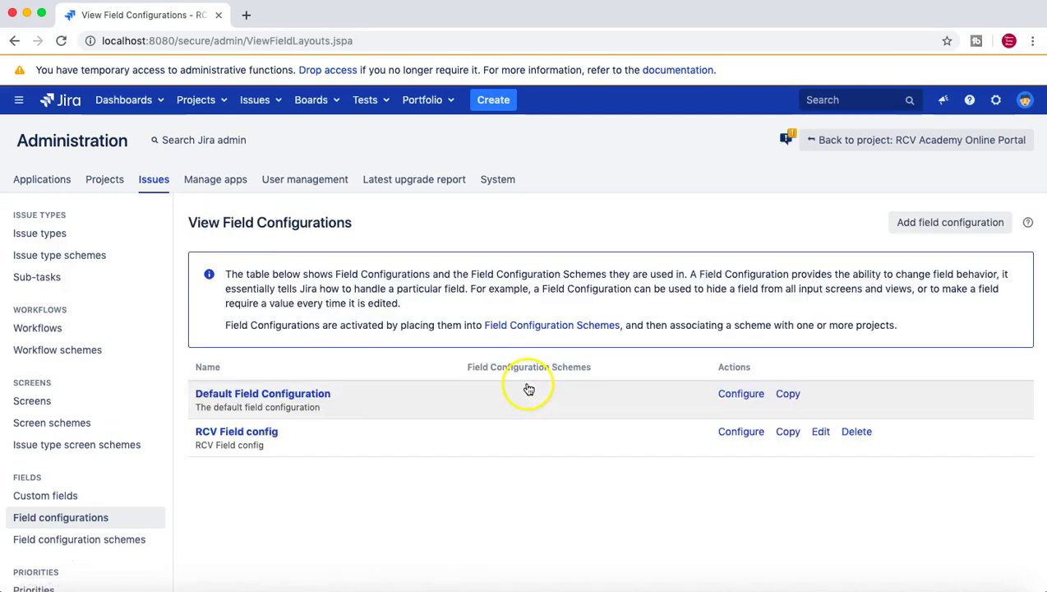
# Open RCV Field config for configuration and look through its fields from Affects Version/s down to Attachment.
pyautogui.scroll(-1, 621, 473)
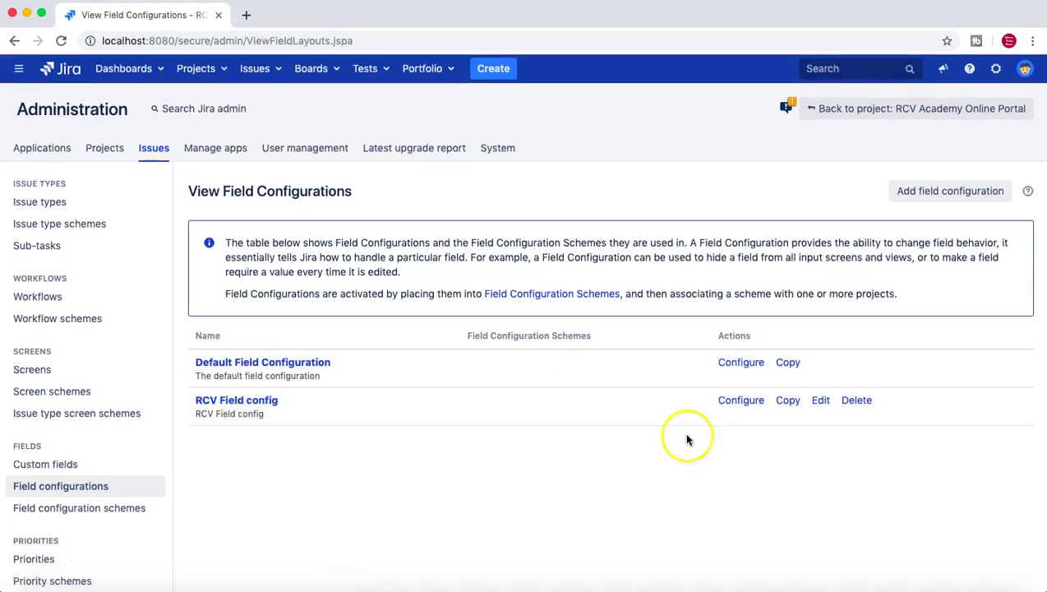
pyautogui.click(737, 403)
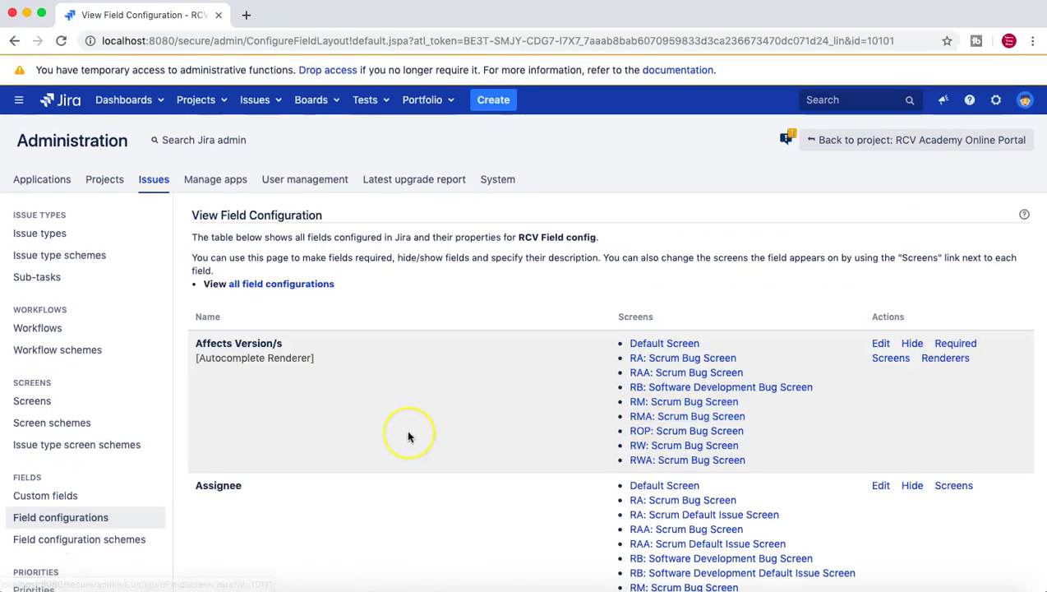
pyautogui.scroll(-3, 408, 436)
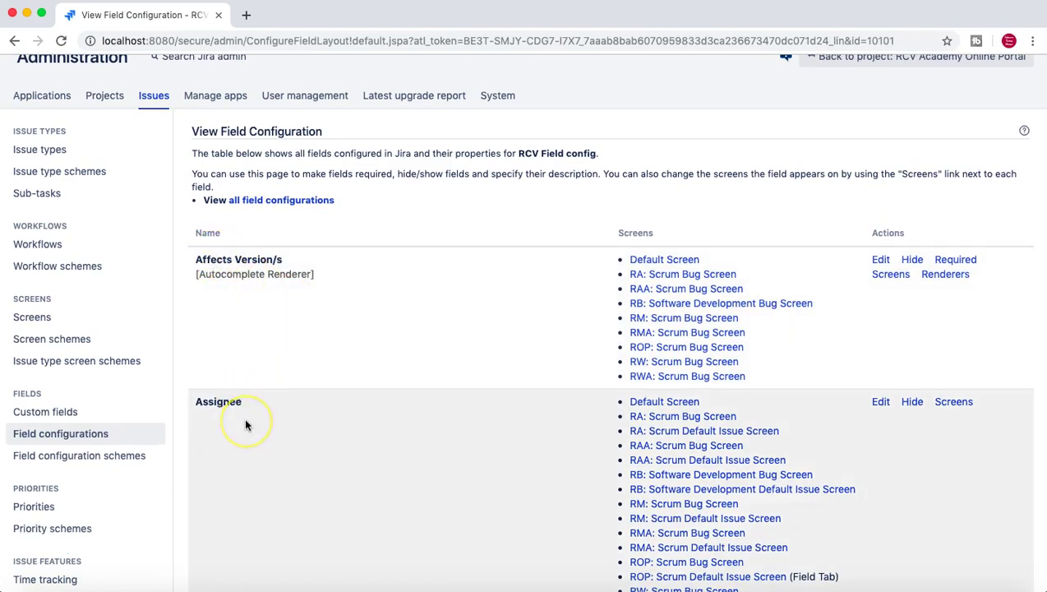
pyautogui.scroll(-5, 245, 425)
pyautogui.scroll(-4, 246, 425)
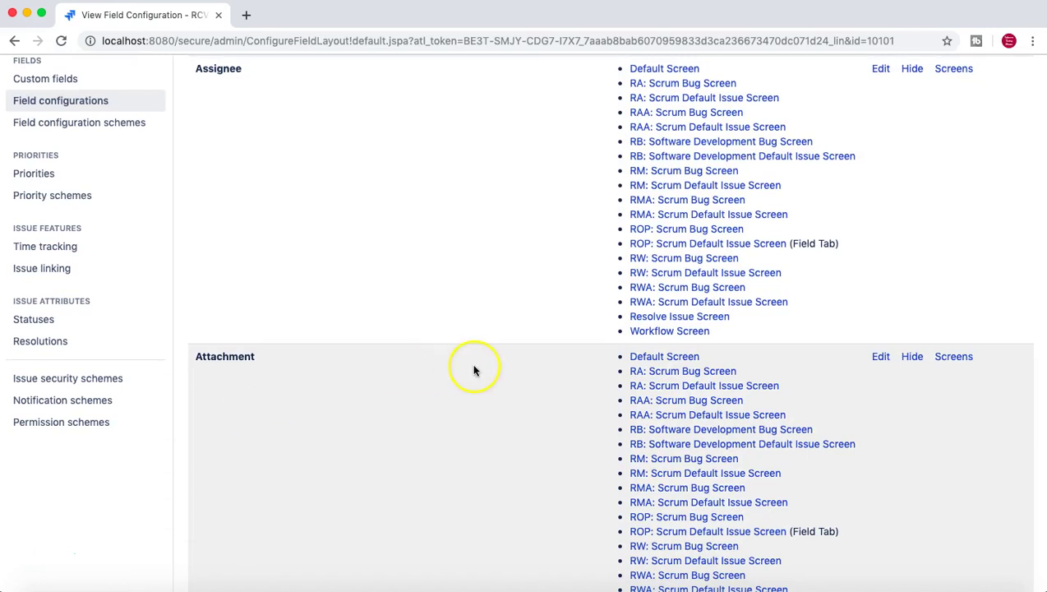
# Open the screen associations of the Attachment field and look through the screens and tabs it is assigned to.
pyautogui.scroll(1, 474, 370)
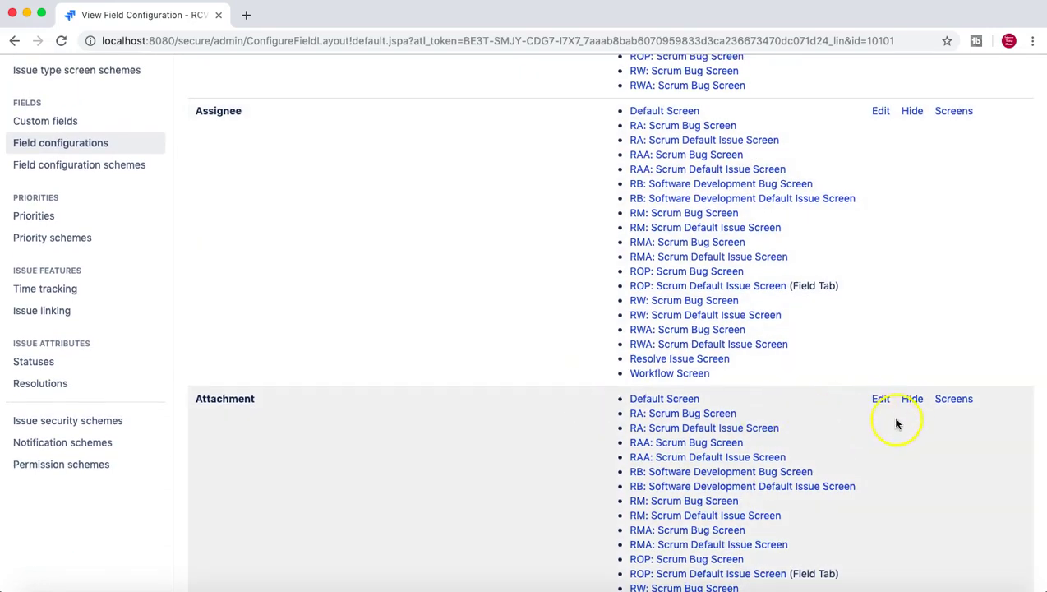
pyautogui.scroll(1, 897, 423)
pyautogui.scroll(-1, 897, 424)
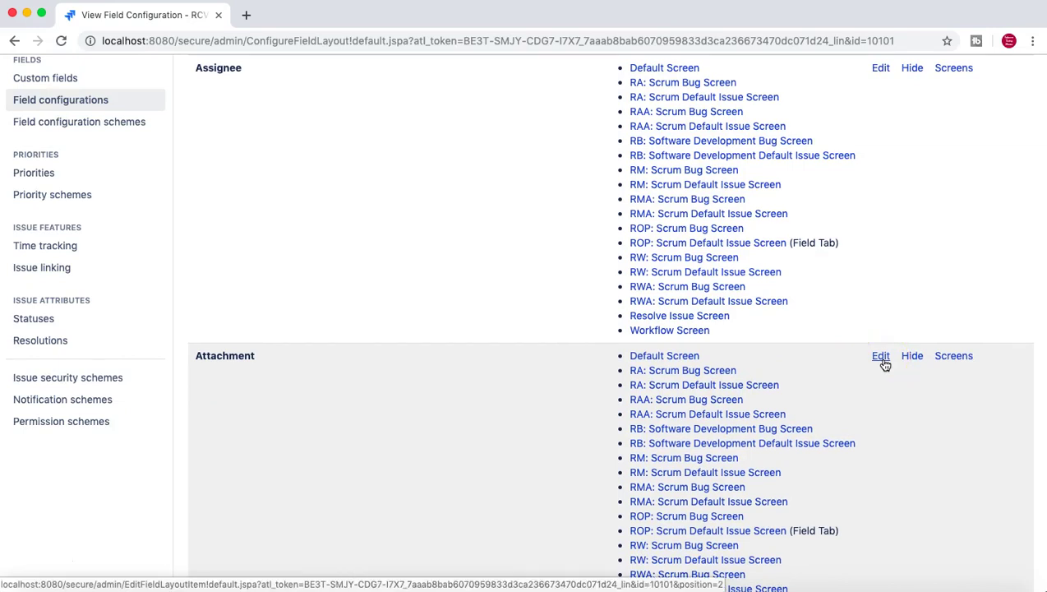
pyautogui.scroll(-1, 885, 363)
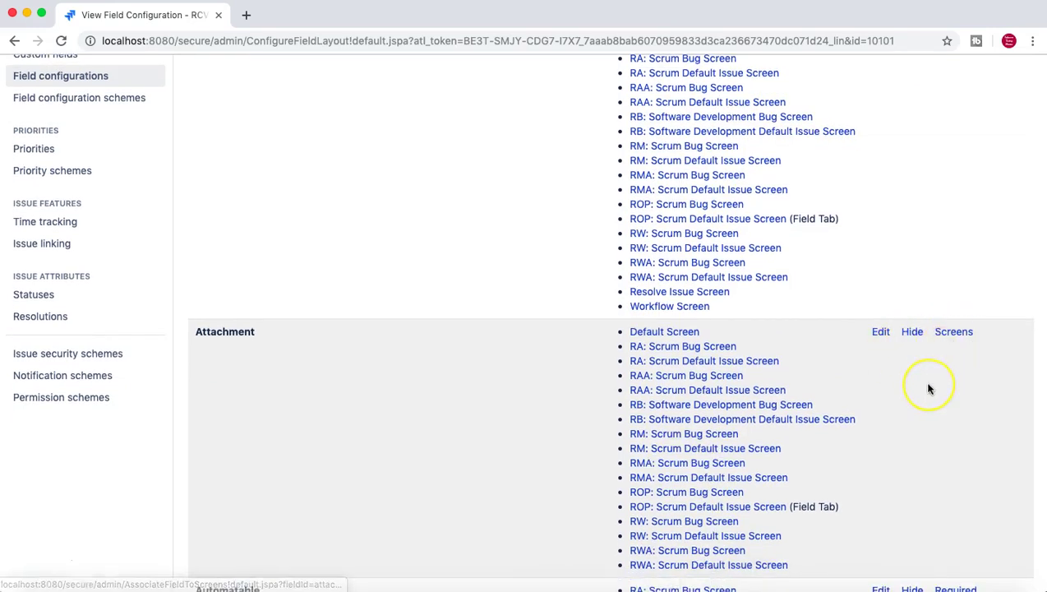
pyautogui.scroll(-3, 925, 384)
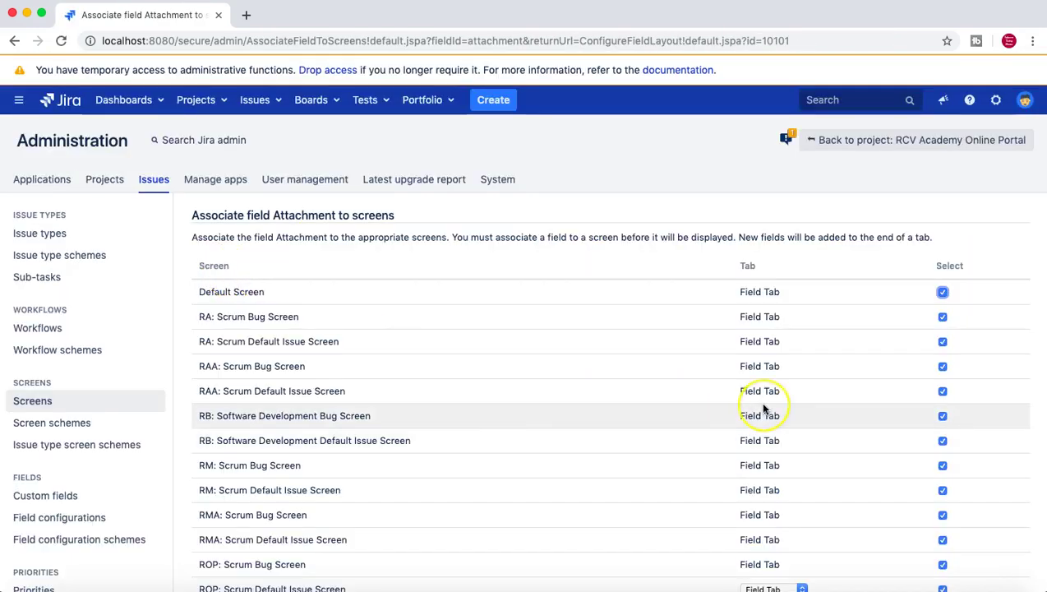
pyautogui.scroll(-5, 764, 407)
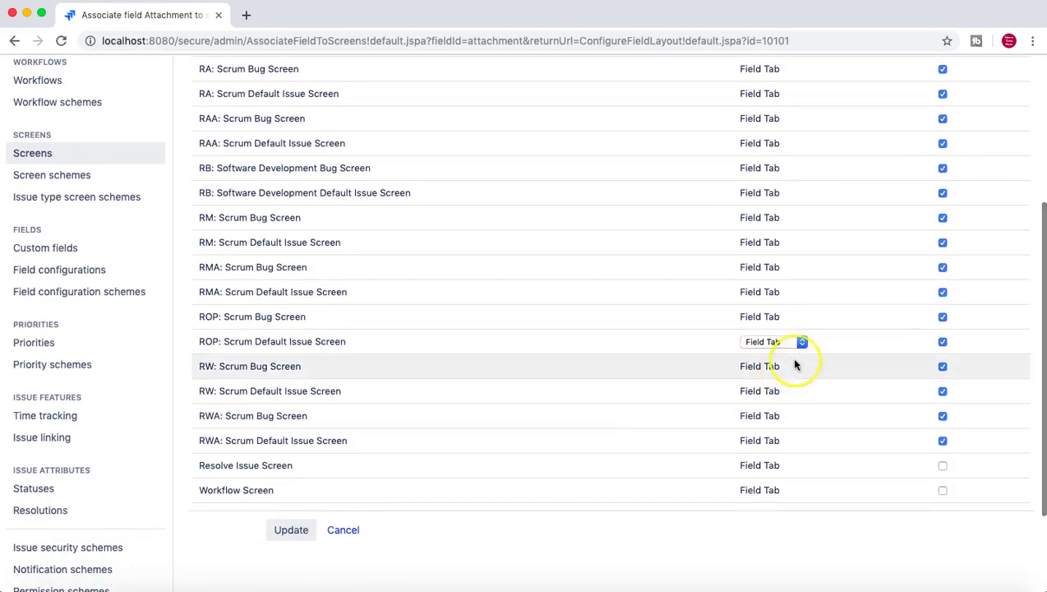
pyautogui.scroll(3, 908, 236)
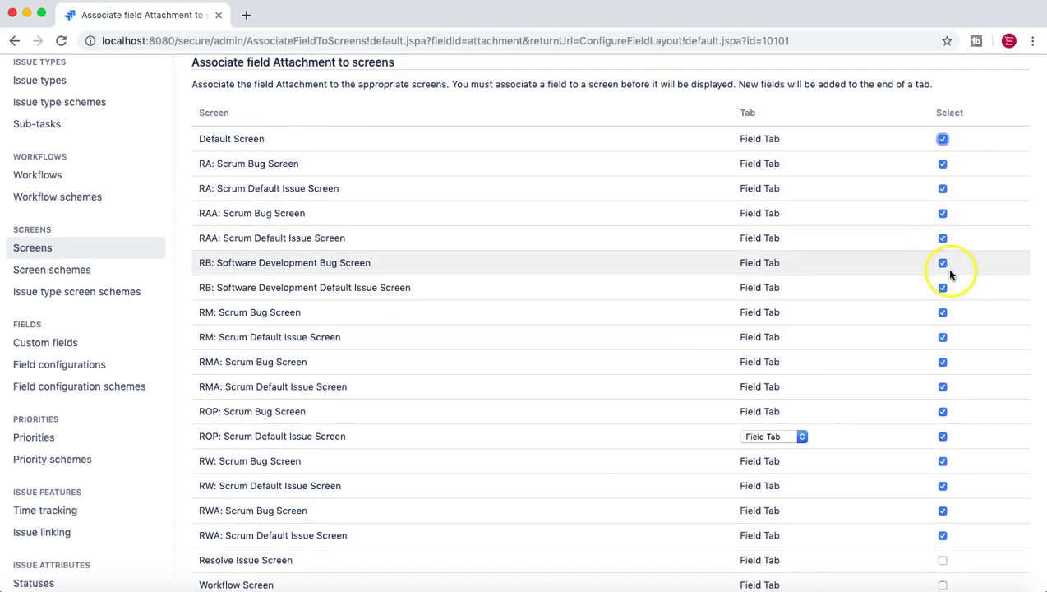
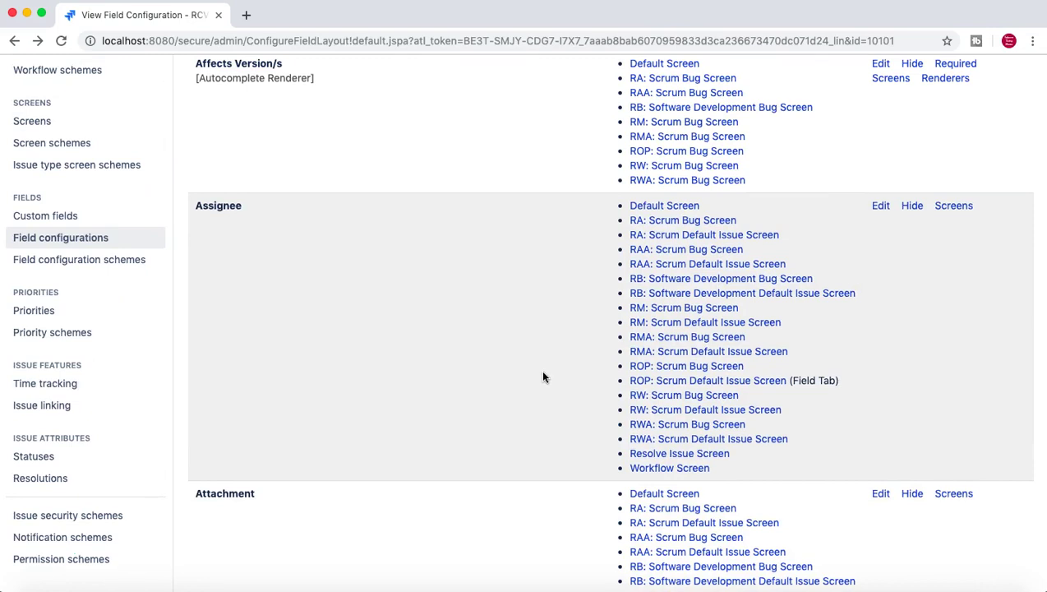
# Make the Labels field required in RCV Field config.
pyautogui.scroll(1, 543, 376)
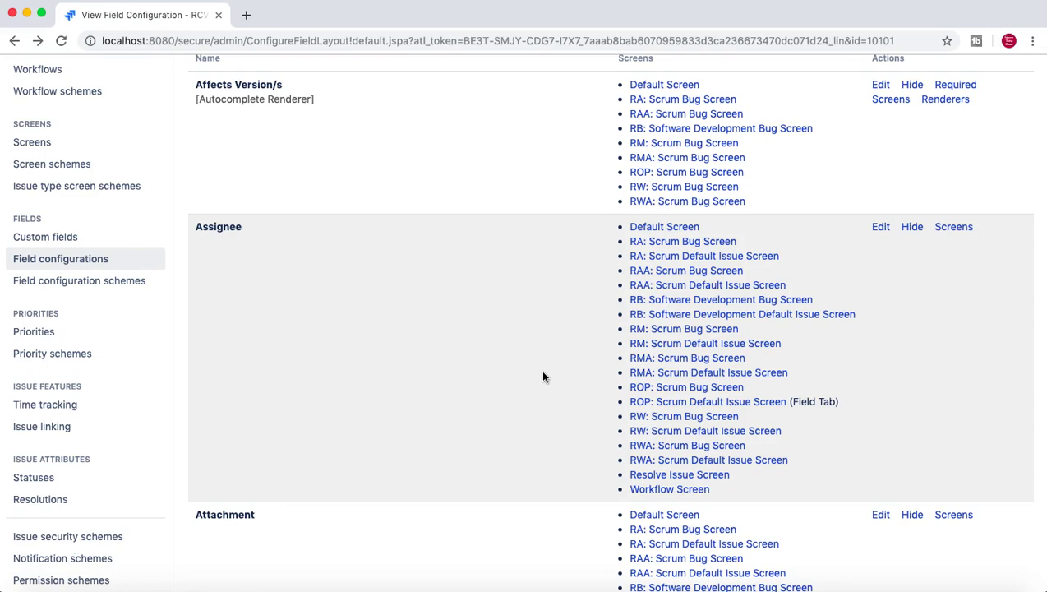
pyautogui.scroll(1, 542, 376)
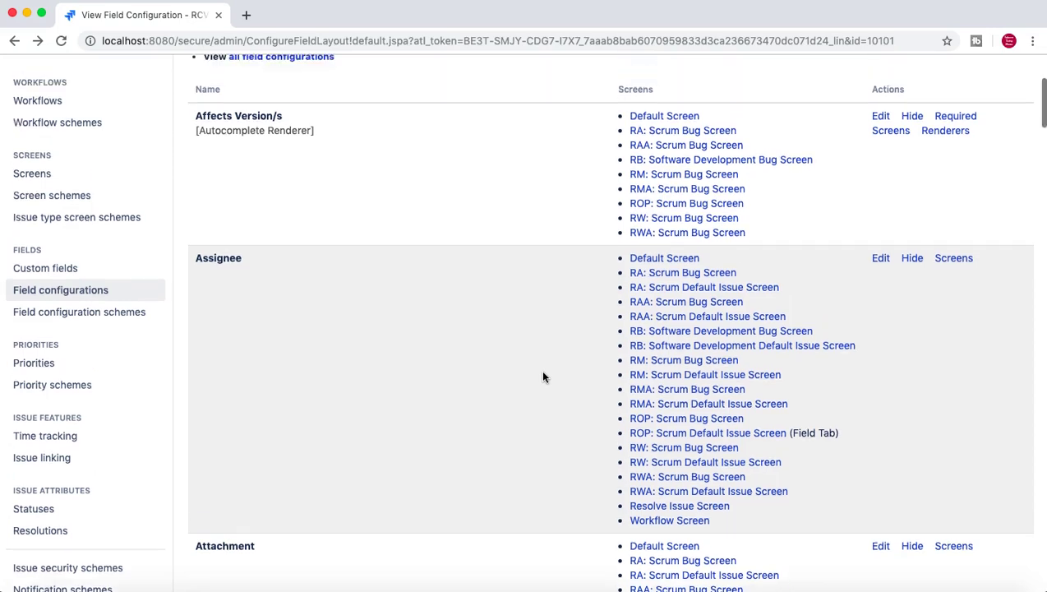
pyautogui.scroll(-4, 542, 377)
pyautogui.scroll(-2, 543, 376)
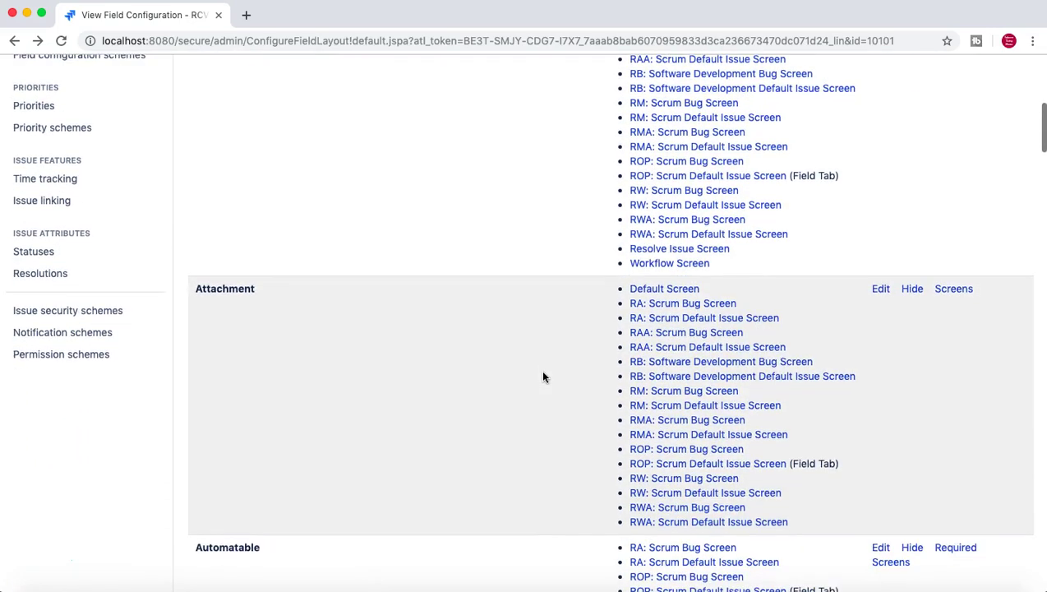
pyautogui.scroll(-6, 515, 376)
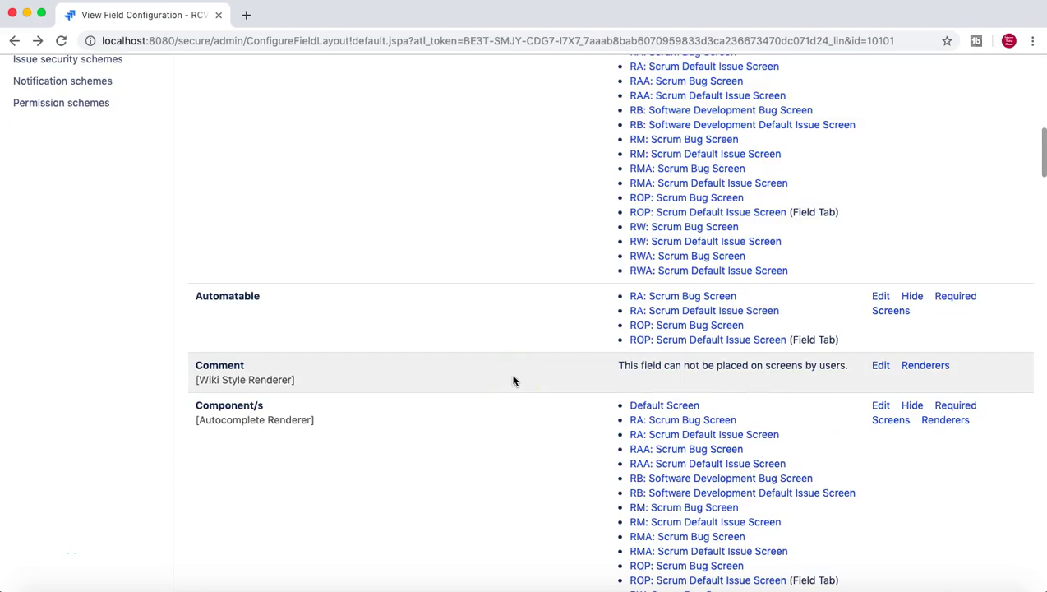
pyautogui.scroll(-2, 513, 379)
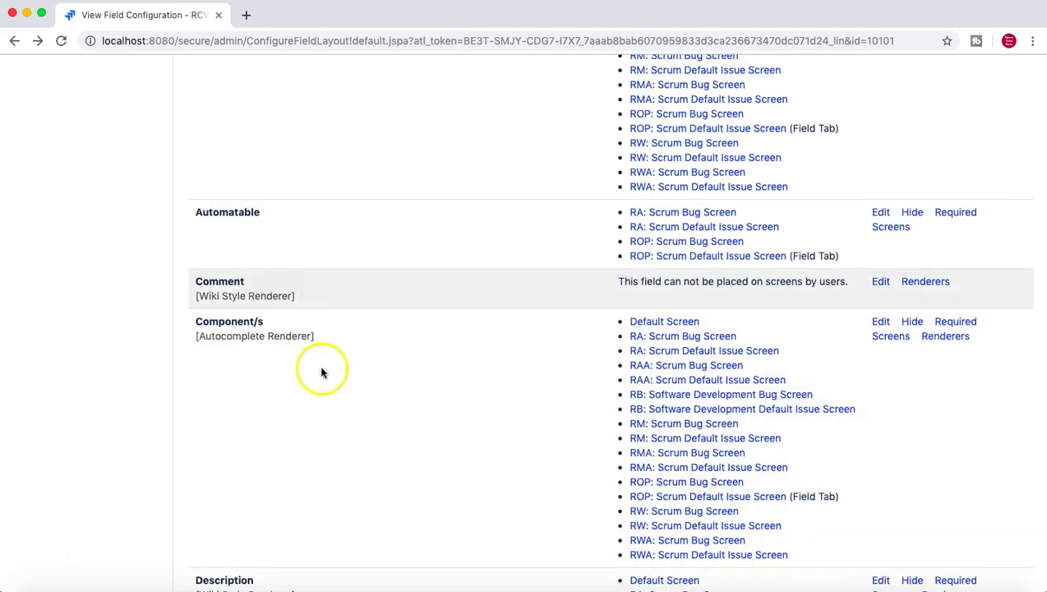
pyautogui.scroll(-20, 344, 439)
pyautogui.scroll(-10, 344, 443)
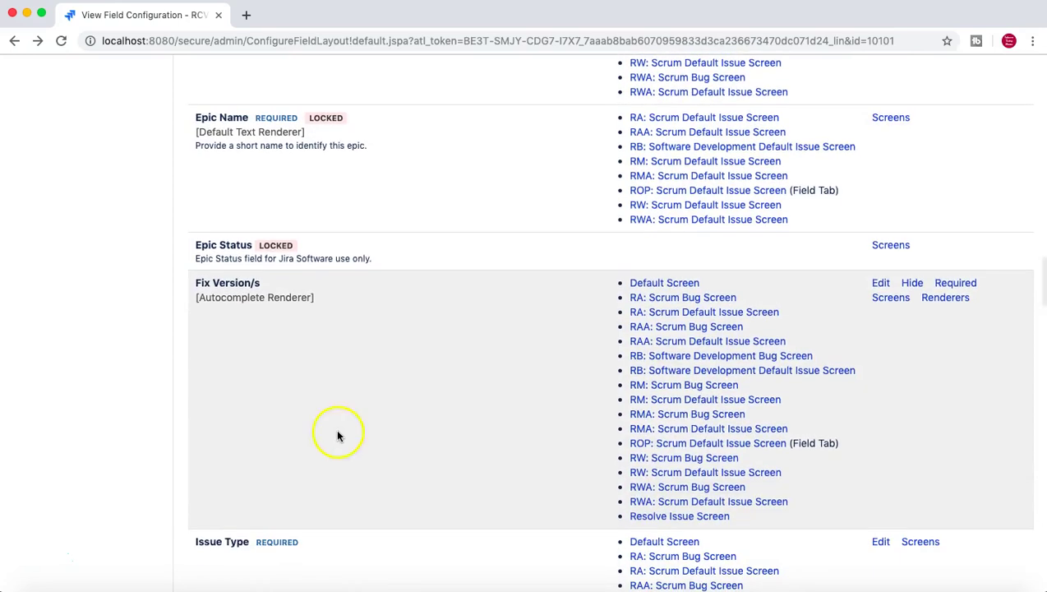
pyautogui.scroll(-9, 403, 394)
pyautogui.scroll(-6, 405, 396)
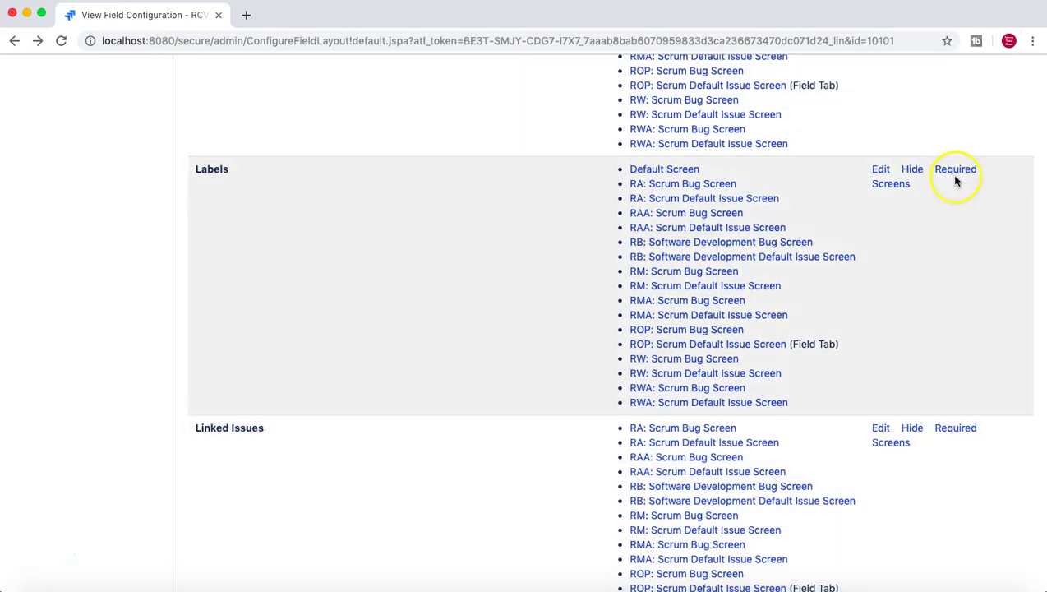
pyautogui.click(957, 172)
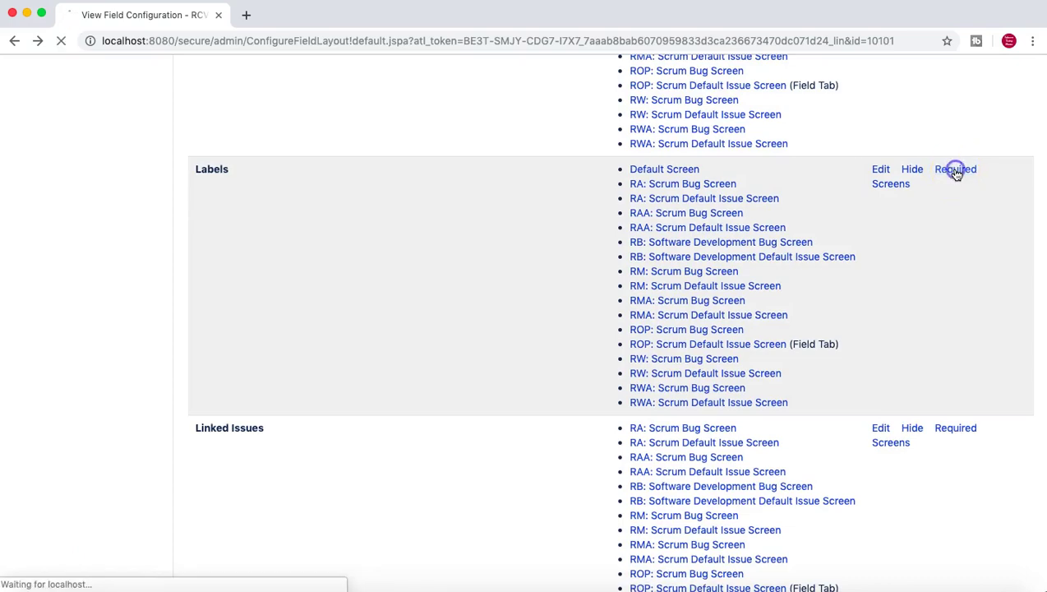
# Find the Labels field in RCV Field config again and check its required status.
pyautogui.scroll(-15, 592, 378)
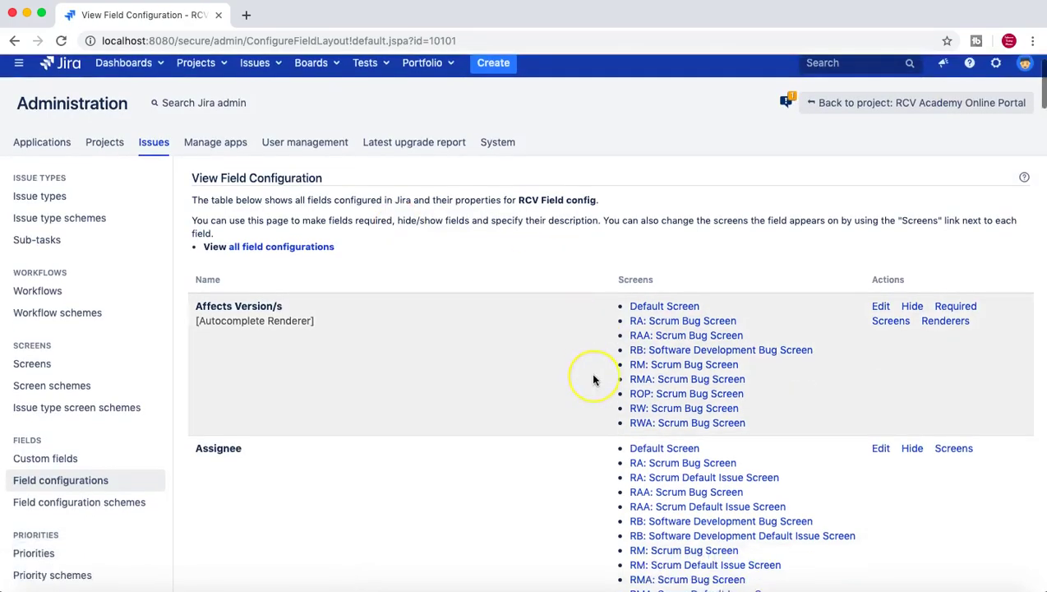
pyautogui.scroll(-5, 593, 380)
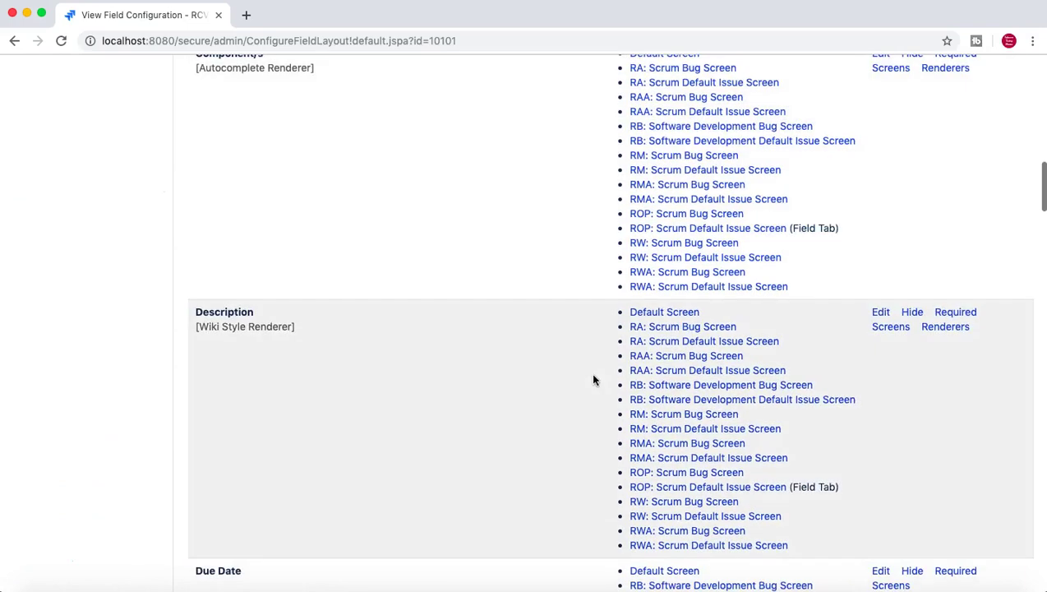
pyautogui.scroll(-20, 594, 380)
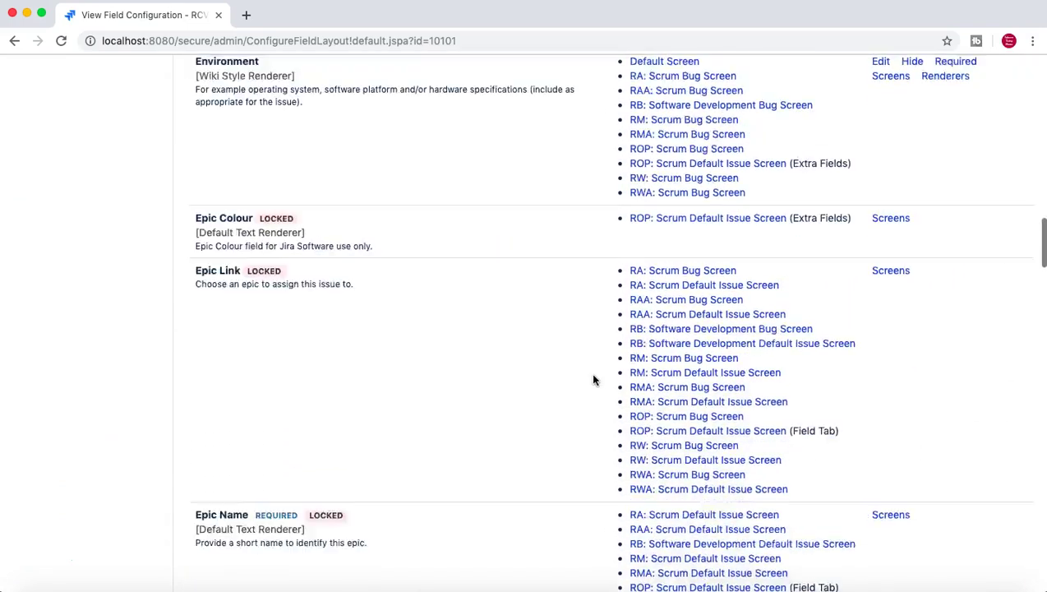
pyautogui.scroll(-10, 594, 380)
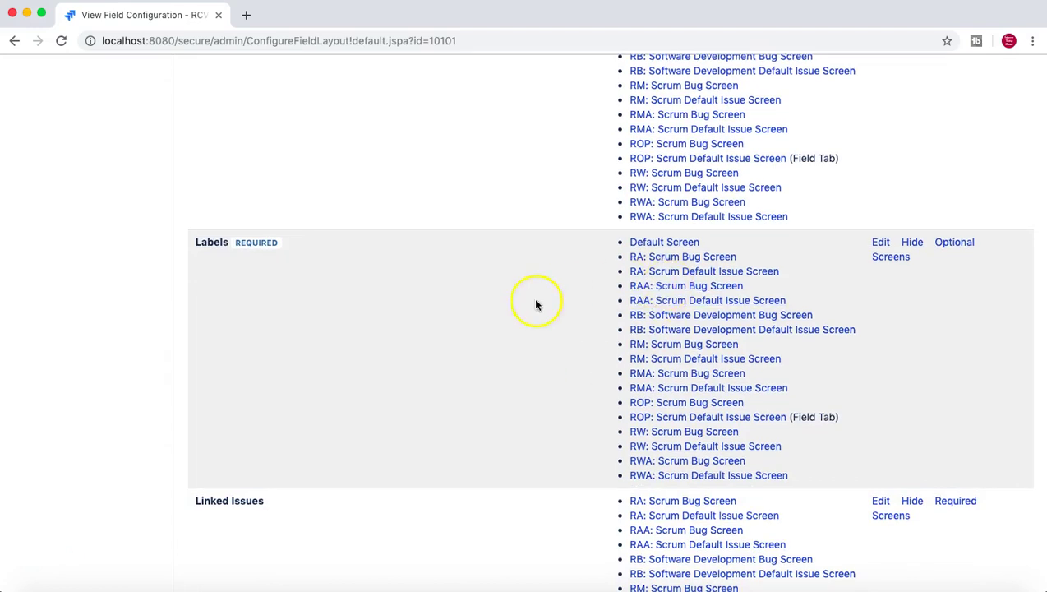
# Check which field configuration is being viewed, and look through its fields from Affects Version/s down to Reporter.
pyautogui.scroll(20, 561, 297)
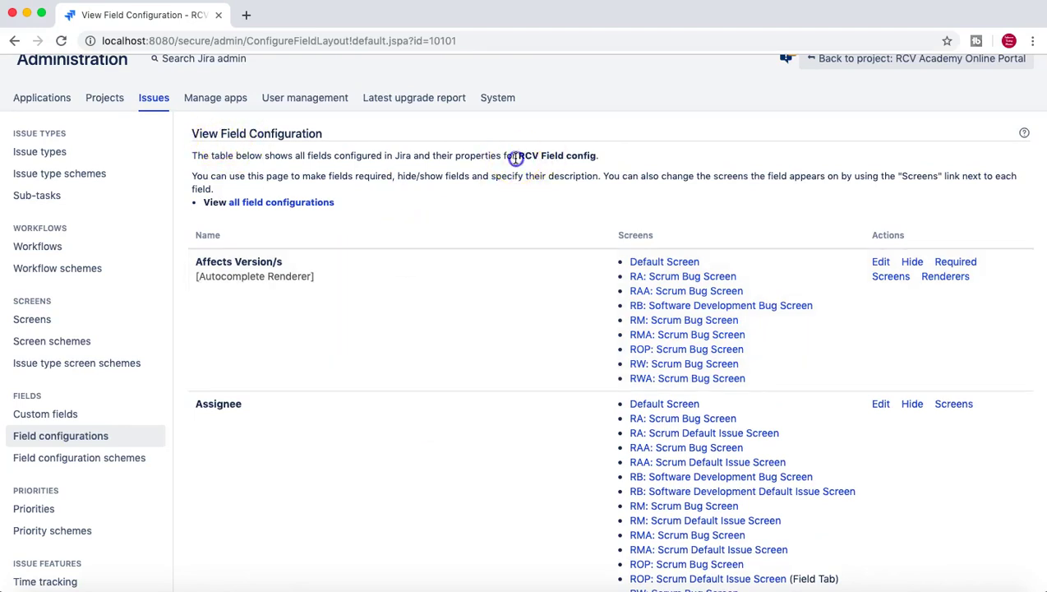
pyautogui.moveTo(516, 155); pyautogui.dragTo(607, 158)
pyautogui.click(494, 328)
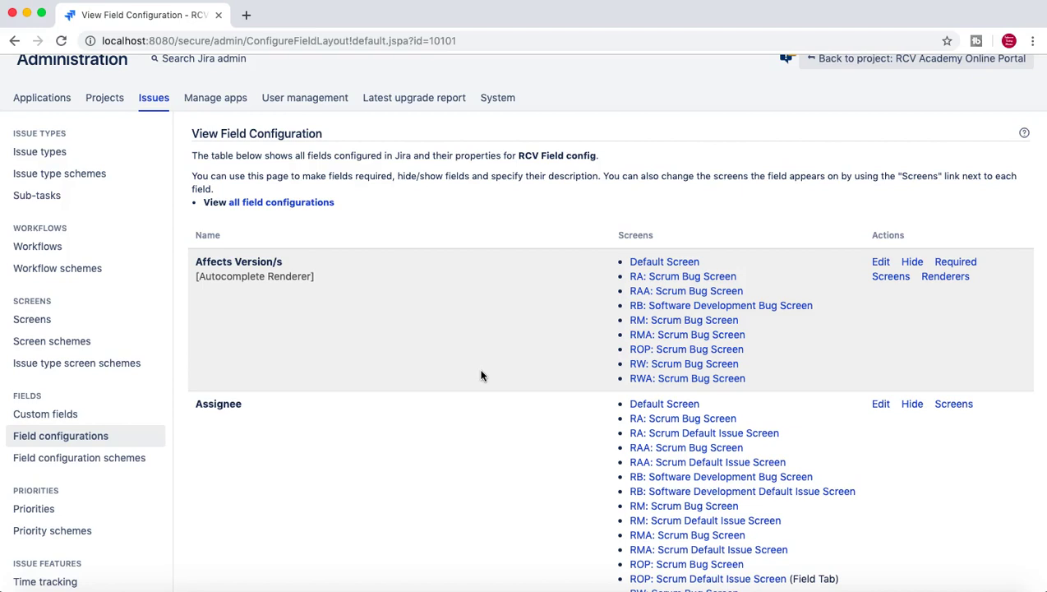
pyautogui.scroll(-5, 482, 376)
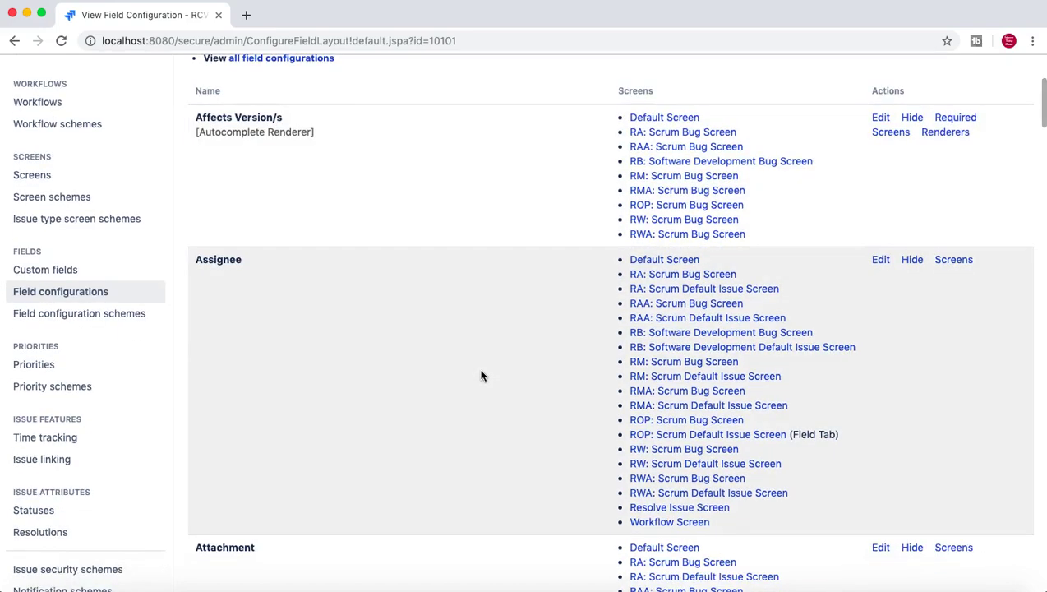
pyautogui.scroll(-1, 482, 376)
pyautogui.scroll(-20, 482, 376)
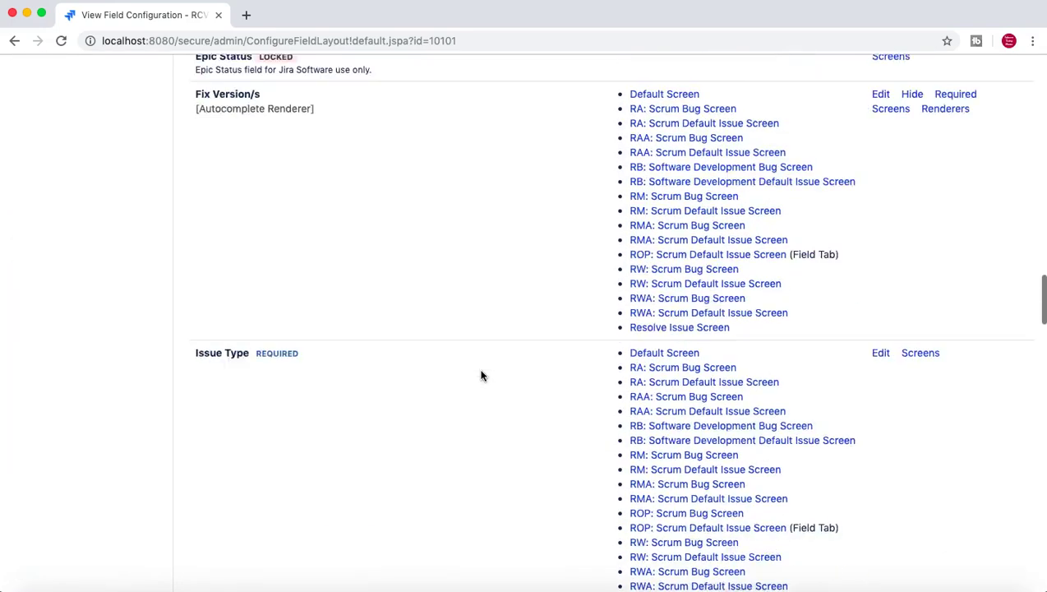
pyautogui.scroll(-14, 481, 376)
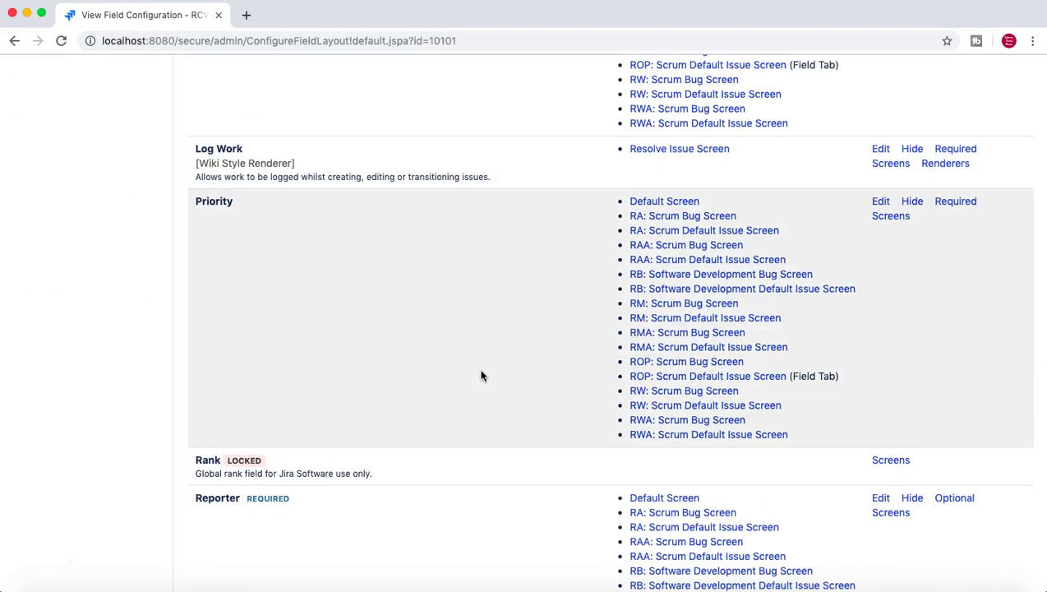
pyautogui.scroll(-4, 481, 375)
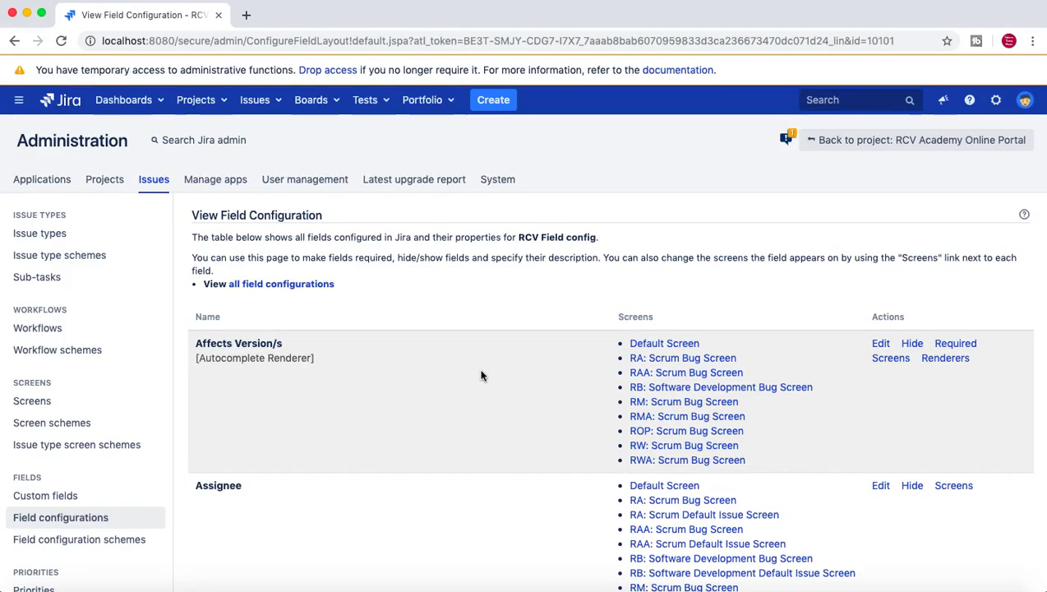
# Look over the first fields of RCV Field config again and return to the list of field configurations.
pyautogui.scroll(-5, 482, 376)
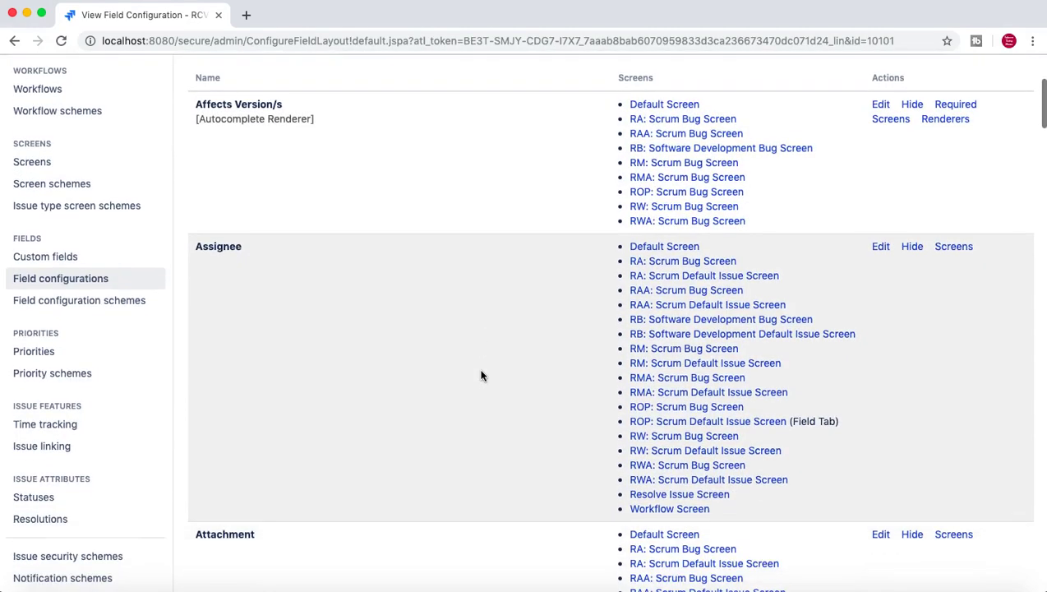
pyautogui.scroll(1, 482, 376)
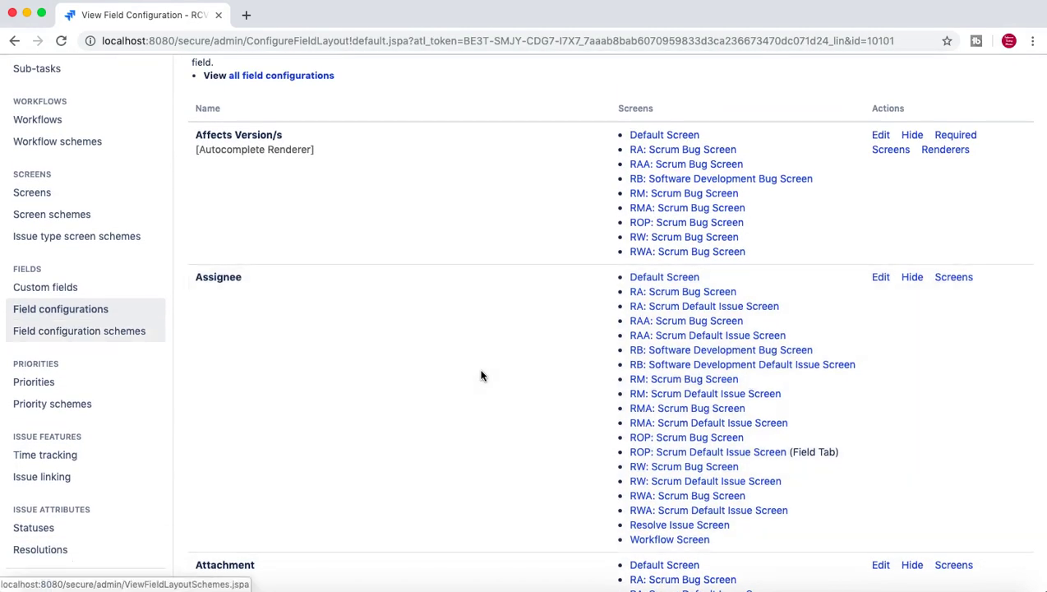
pyautogui.scroll(3, 481, 375)
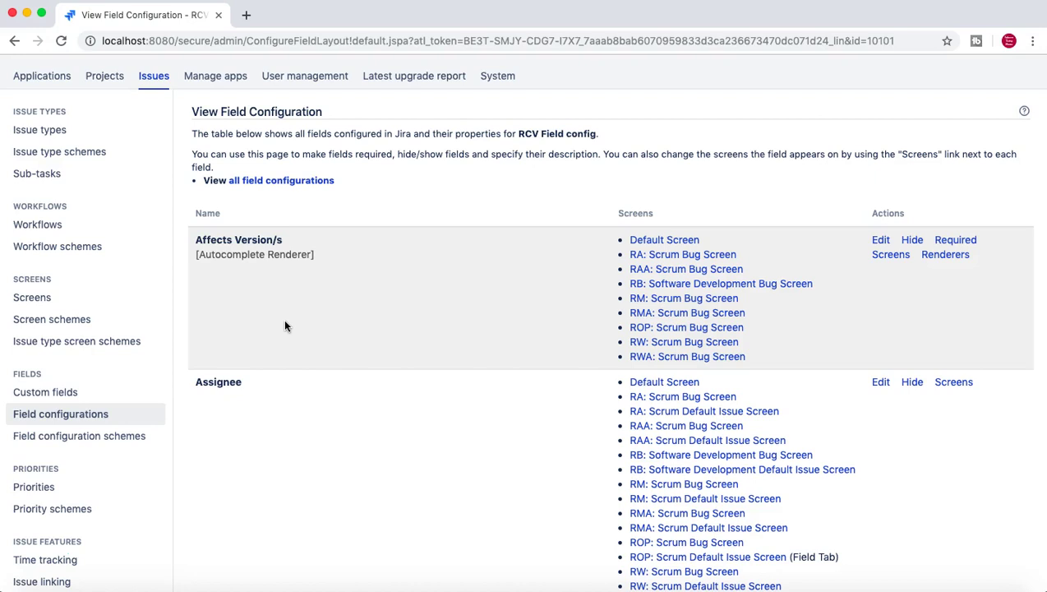
pyautogui.click(54, 415)
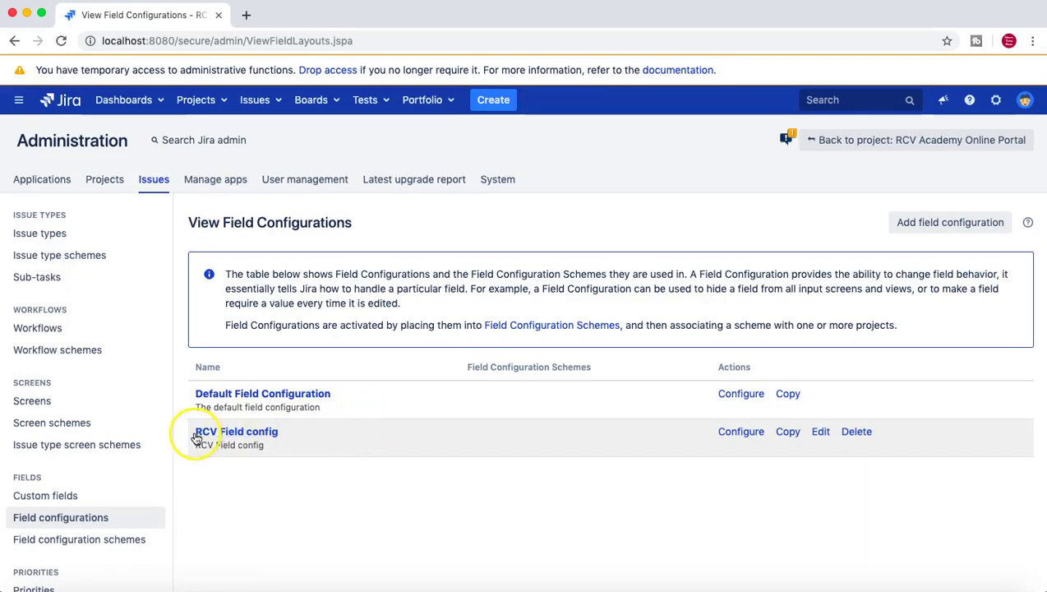
pyautogui.scroll(-2, 313, 466)
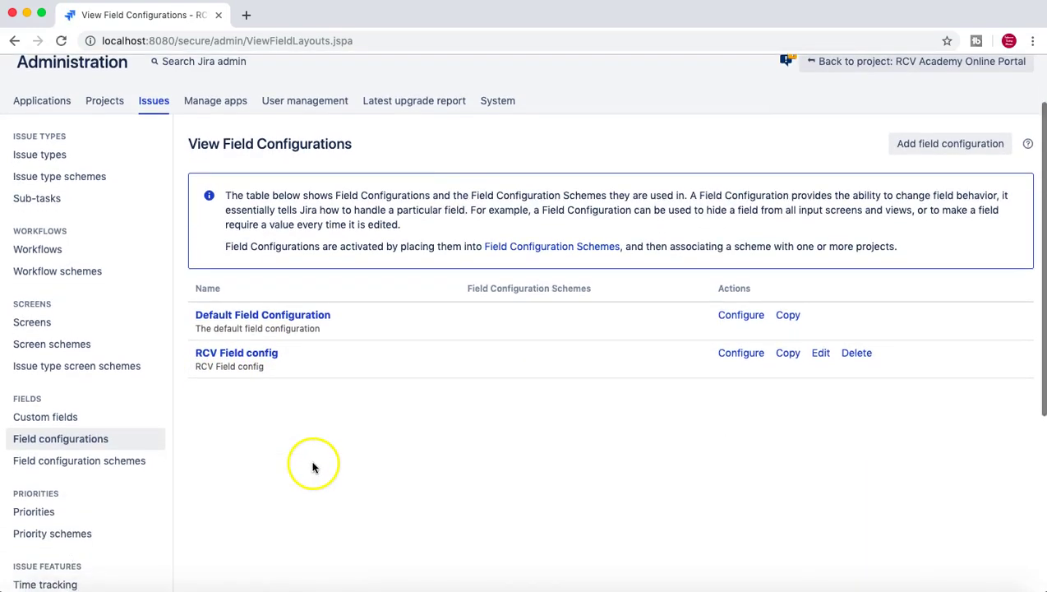
# Open the list of field configuration schemes and check whether any scheme is already configured.
pyautogui.click(117, 469)
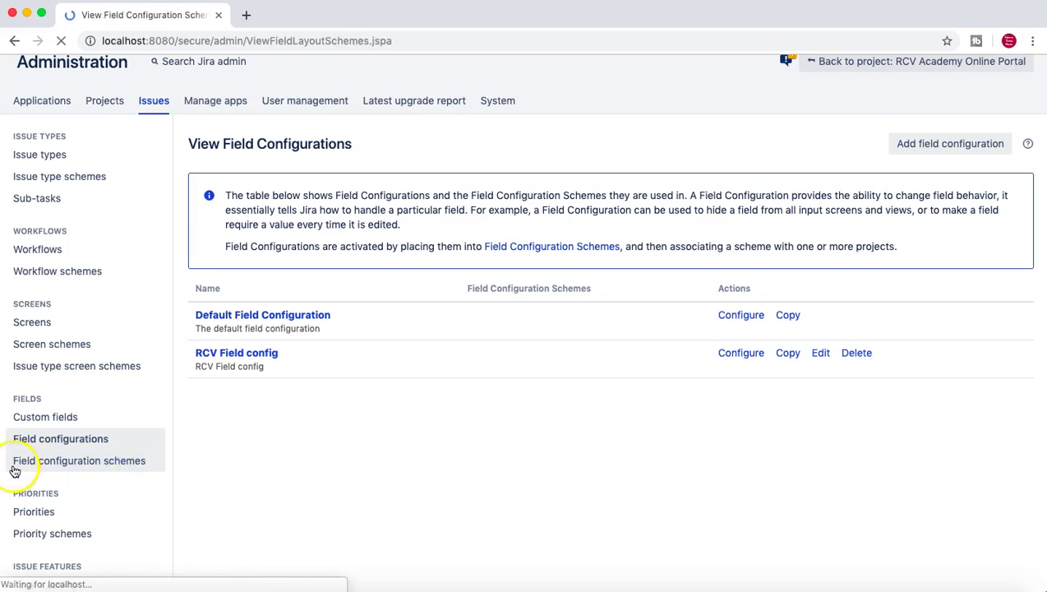
pyautogui.scroll(-2, 349, 481)
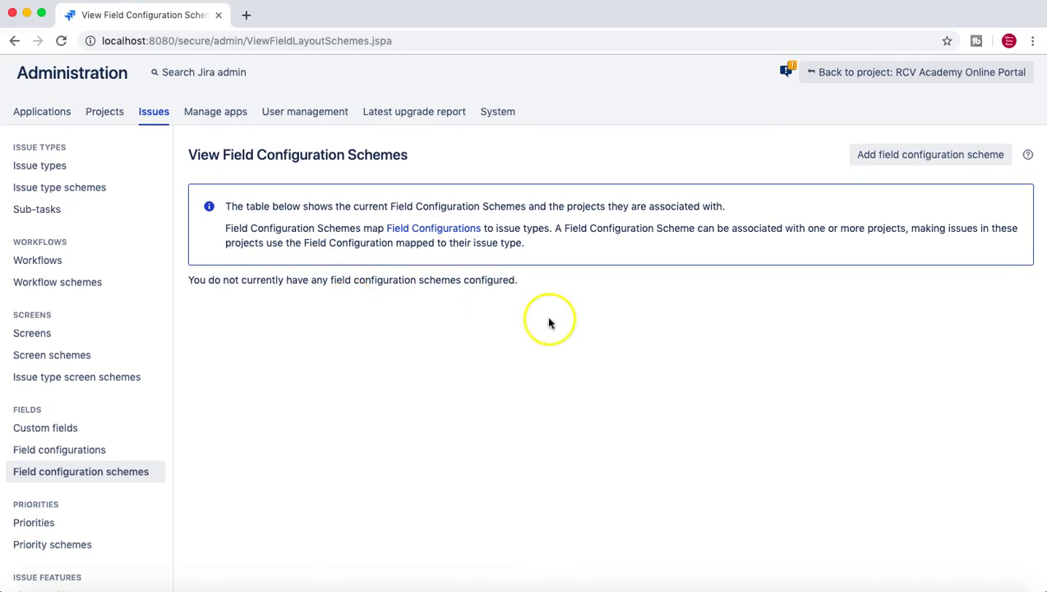
pyautogui.scroll(1, 707, 335)
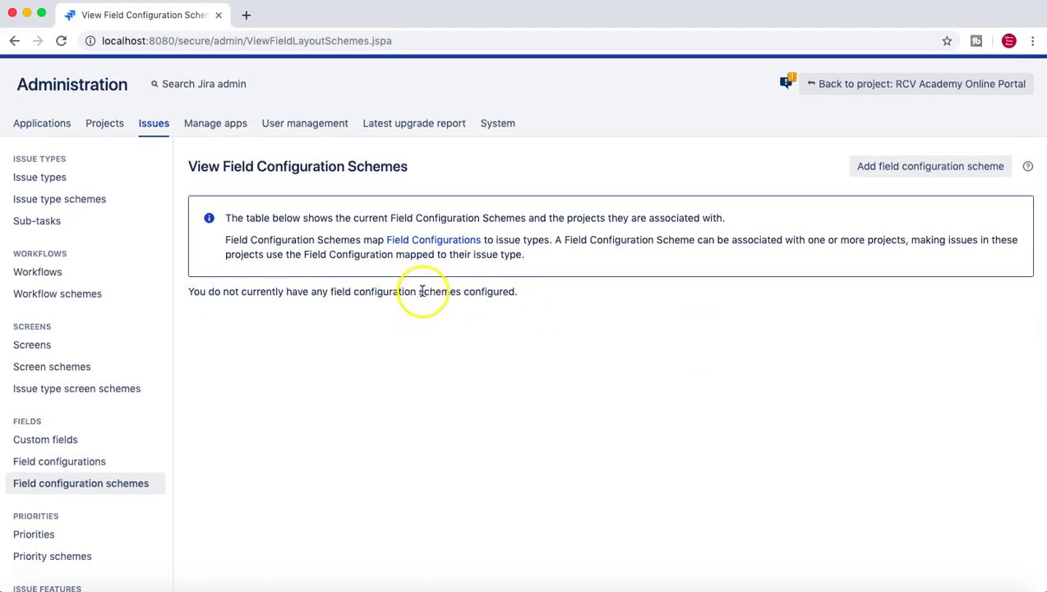
pyautogui.moveTo(420, 291); pyautogui.dragTo(533, 293)
pyautogui.click(404, 288)
pyautogui.moveTo(380, 291); pyautogui.dragTo(548, 293)
pyautogui.click(549, 296)
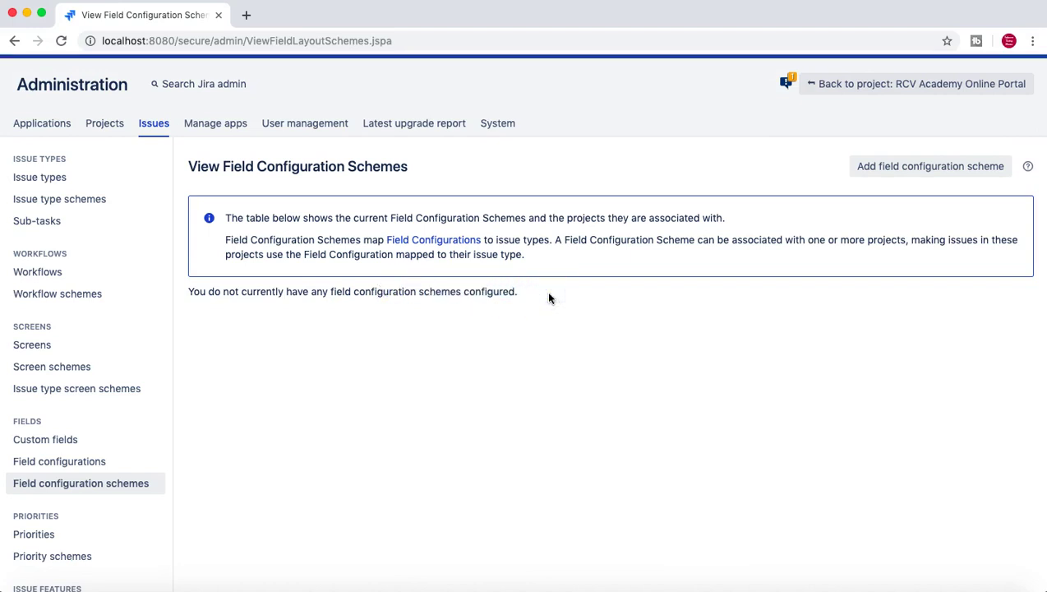
# Add a field configuration scheme with both name and description set to "RCV Field config scheme".
pyautogui.click(919, 166)
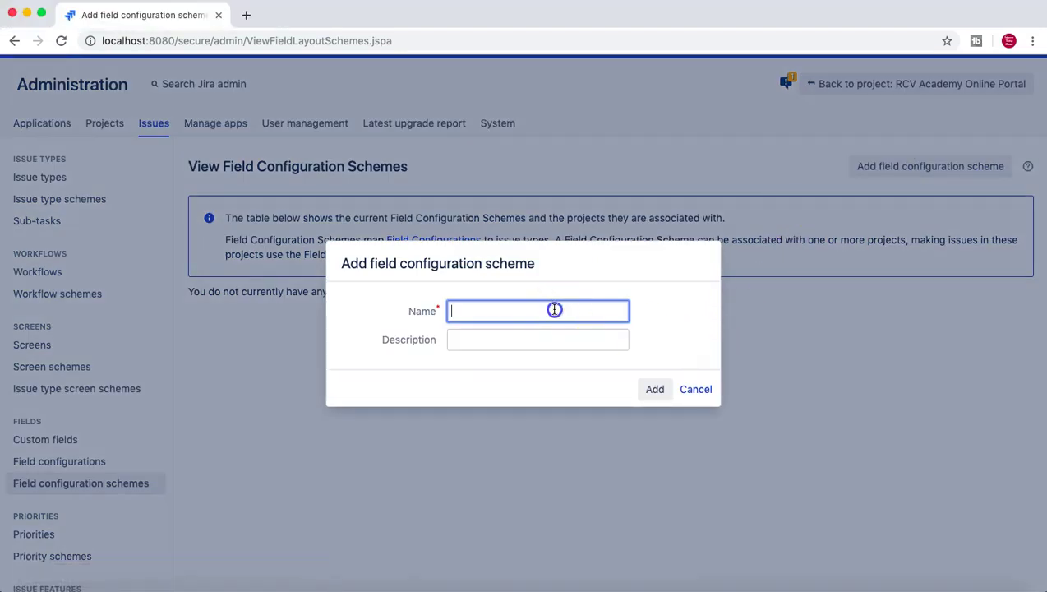
pyautogui.write('RCV Field config scheme')
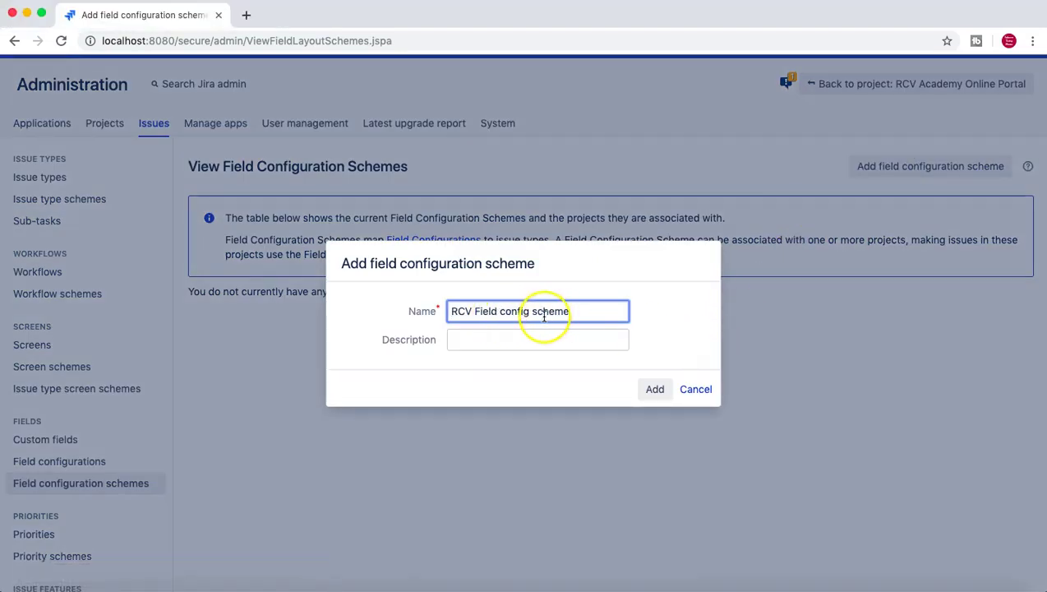
pyautogui.click(479, 335)
pyautogui.write('RCV Field config scheme')
pyautogui.click(650, 392)
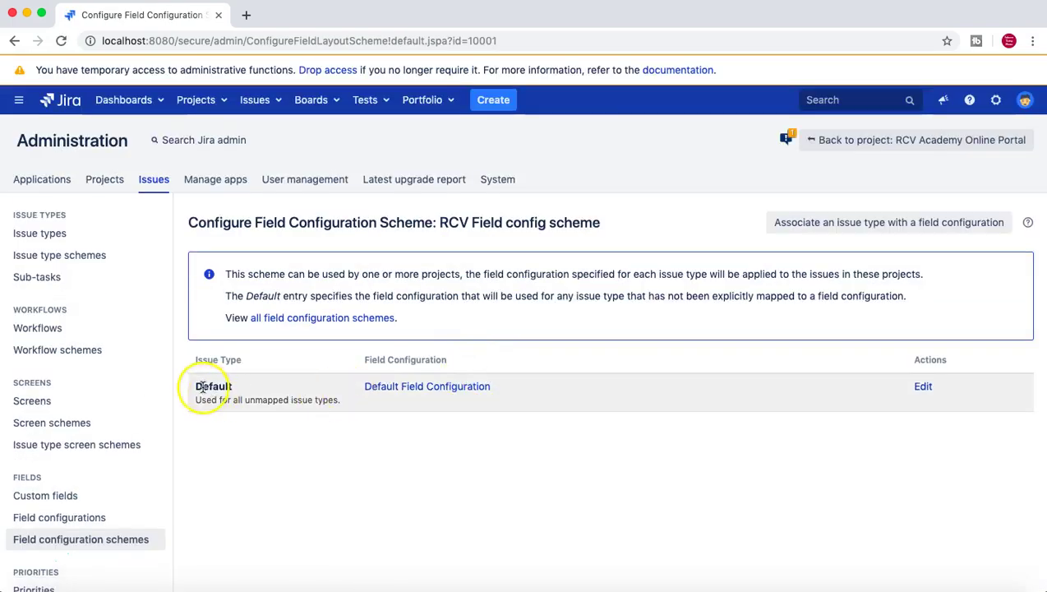
# Examine the scheme's Default issue type entry, the field configuration it uses, and the scheme name.
pyautogui.moveTo(194, 386); pyautogui.dragTo(340, 402)
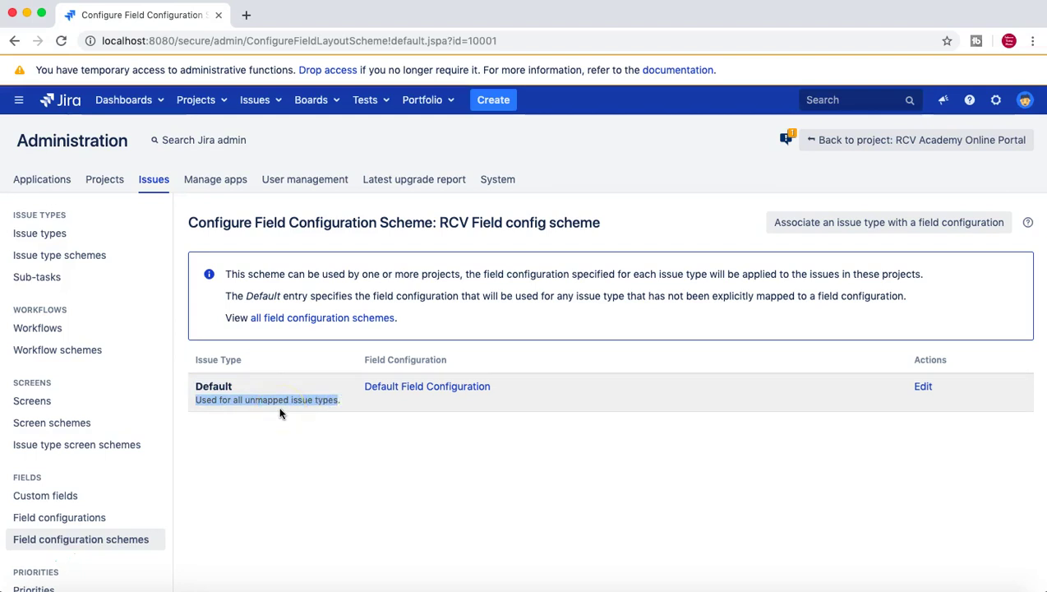
pyautogui.moveTo(344, 401); pyautogui.dragTo(194, 388)
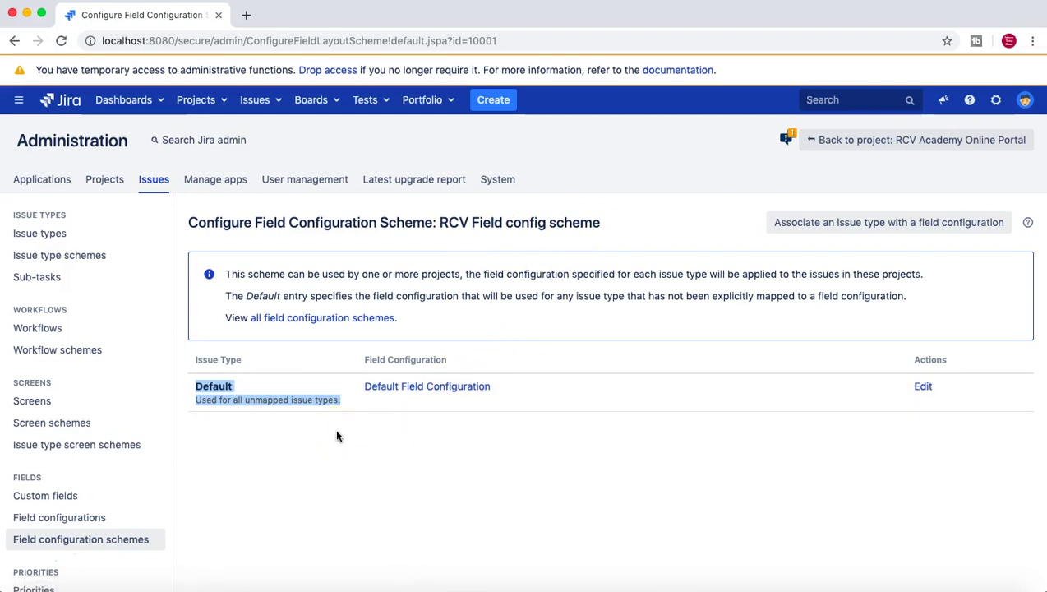
pyautogui.click(257, 395)
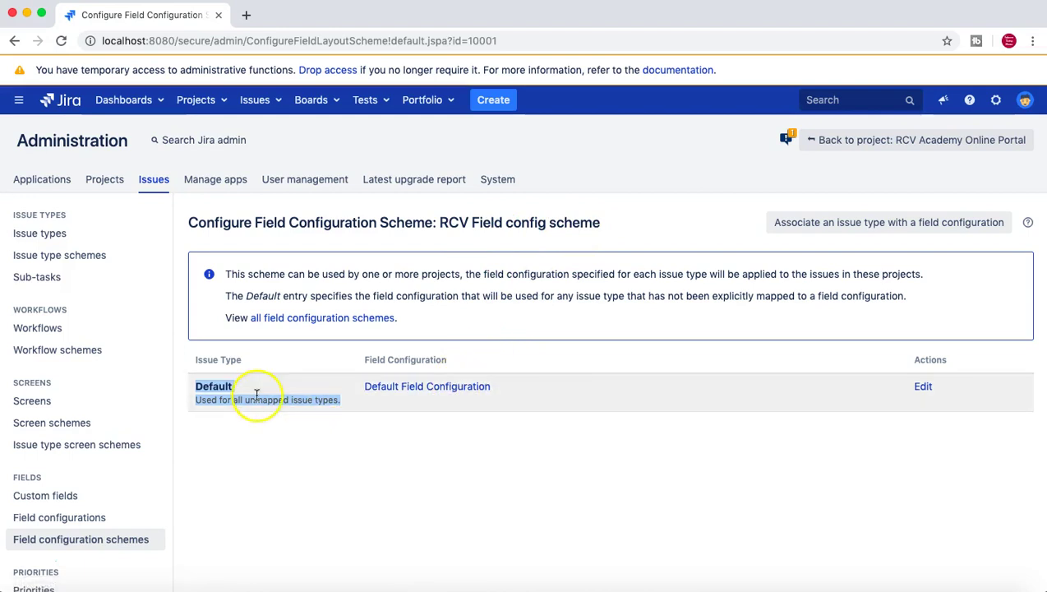
pyautogui.click(419, 409)
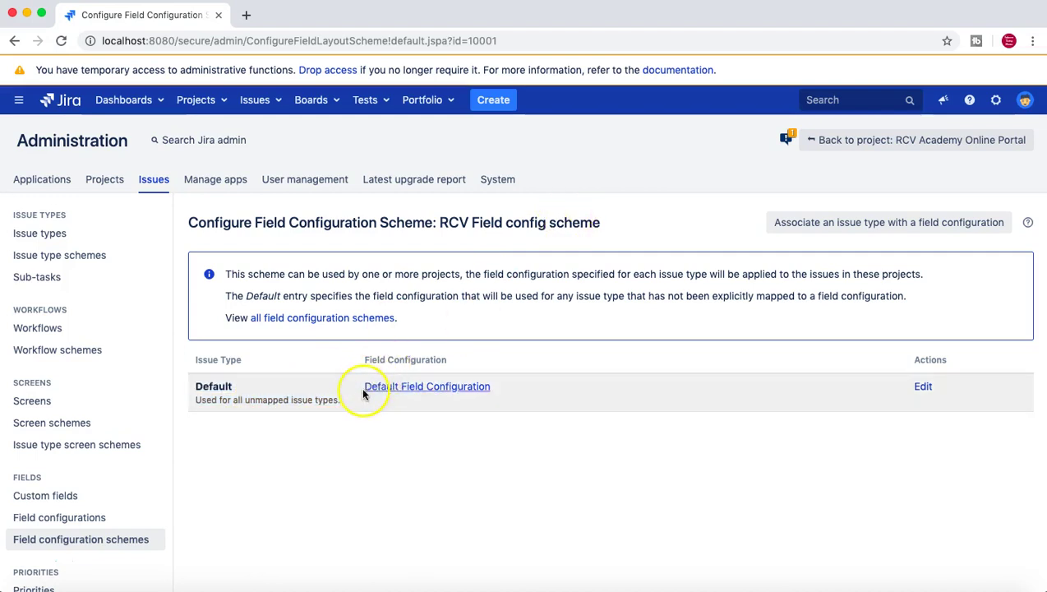
pyautogui.moveTo(368, 388); pyautogui.dragTo(496, 390)
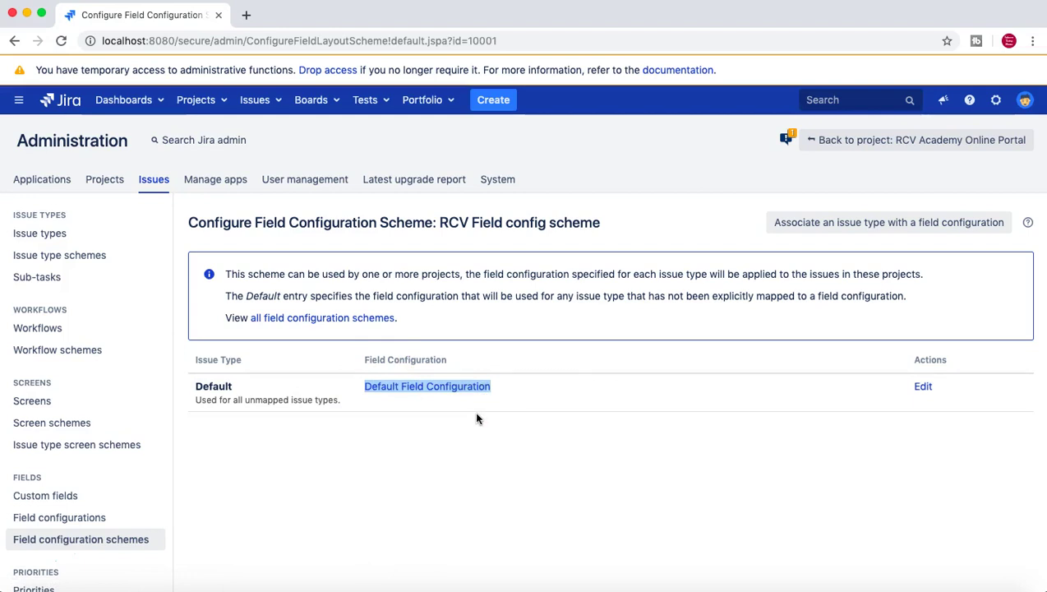
pyautogui.click(457, 406)
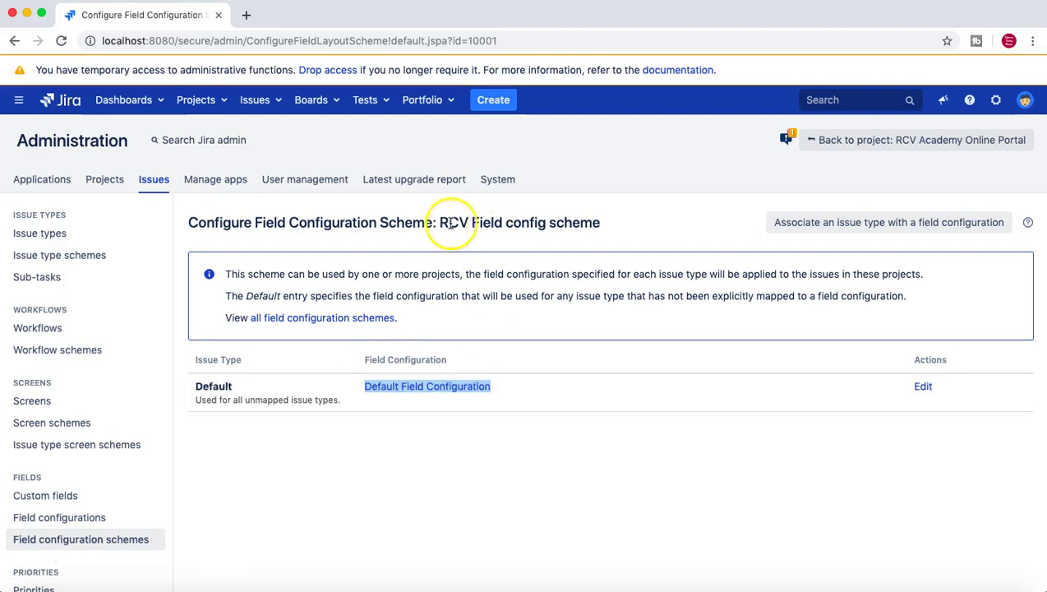
pyautogui.moveTo(439, 222); pyautogui.dragTo(598, 220)
pyautogui.click(597, 221)
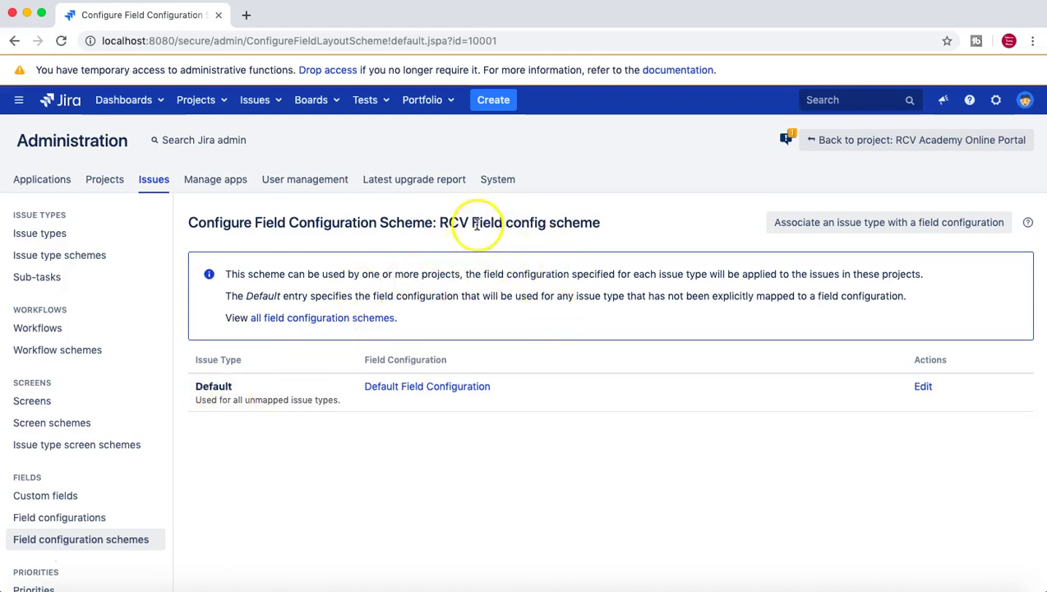
pyautogui.moveTo(545, 223); pyautogui.dragTo(440, 222)
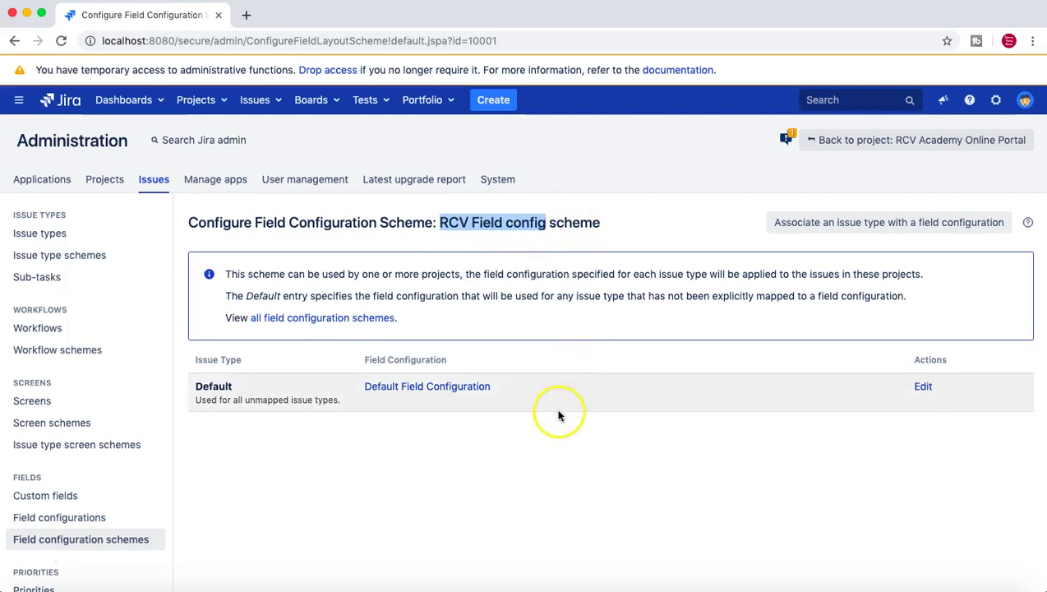
# Change the field configuration of the scheme's Default issue type entry to RCV Field config.
pyautogui.click(963, 367)
pyautogui.click(923, 386)
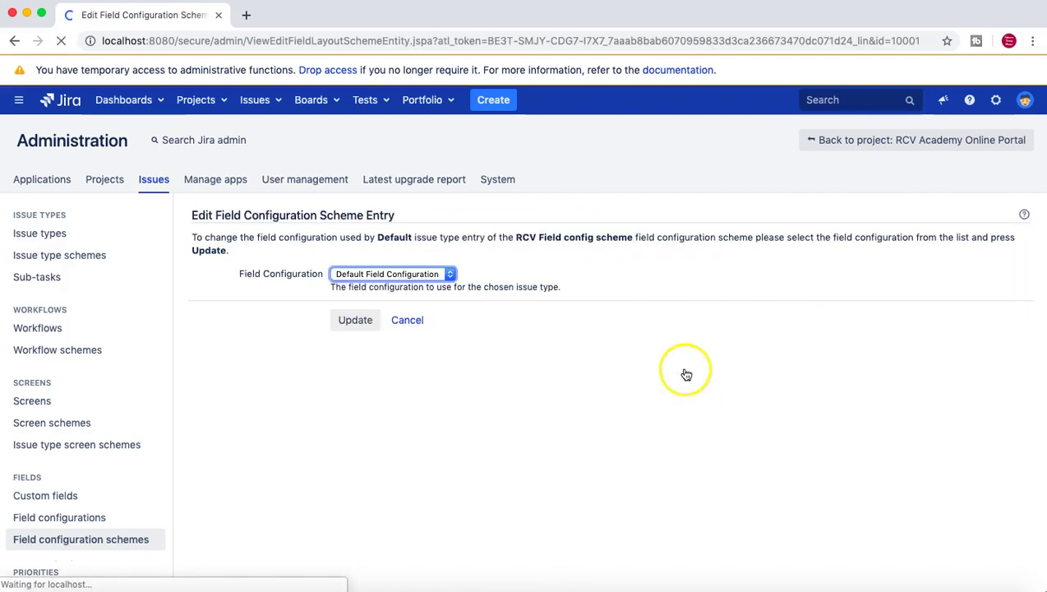
pyautogui.click(448, 274)
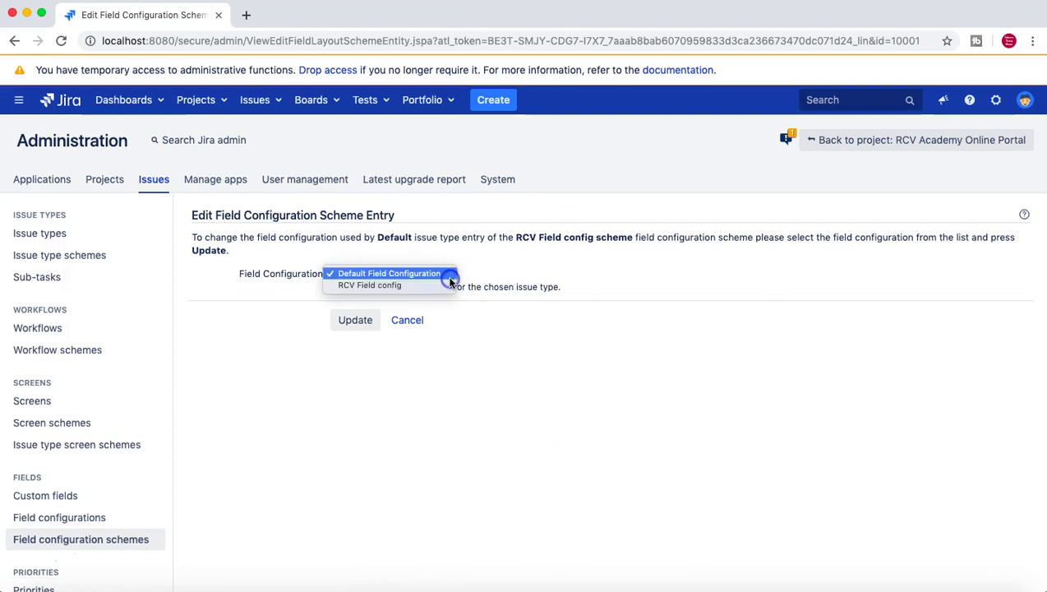
pyautogui.click(444, 287)
pyautogui.click(348, 322)
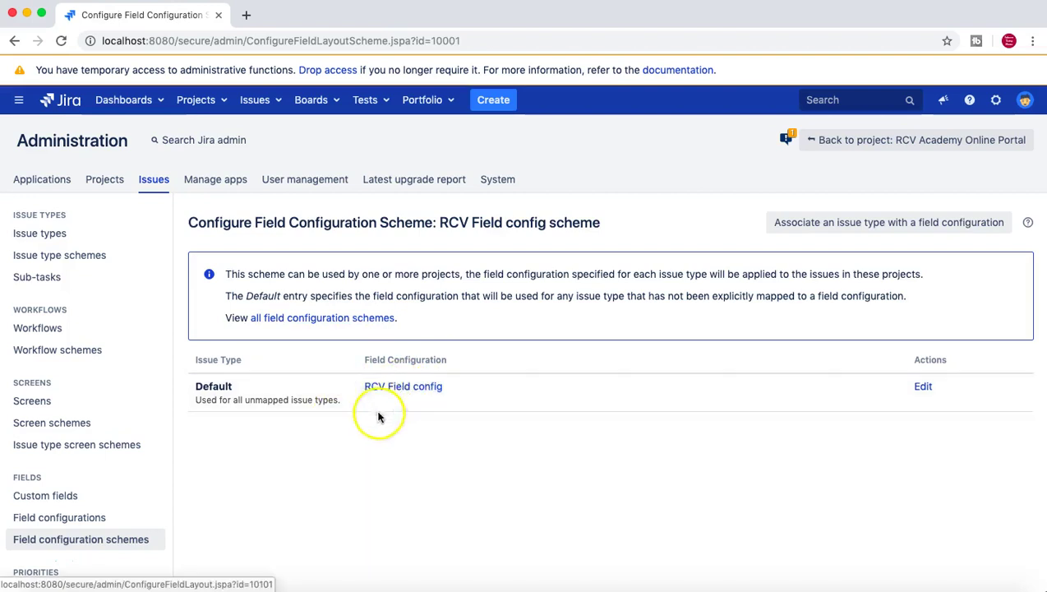
# Review the name of the scheme being configured and the field configuration mapped to its Default entry.
pyautogui.moveTo(444, 222); pyautogui.dragTo(613, 224)
pyautogui.click(614, 223)
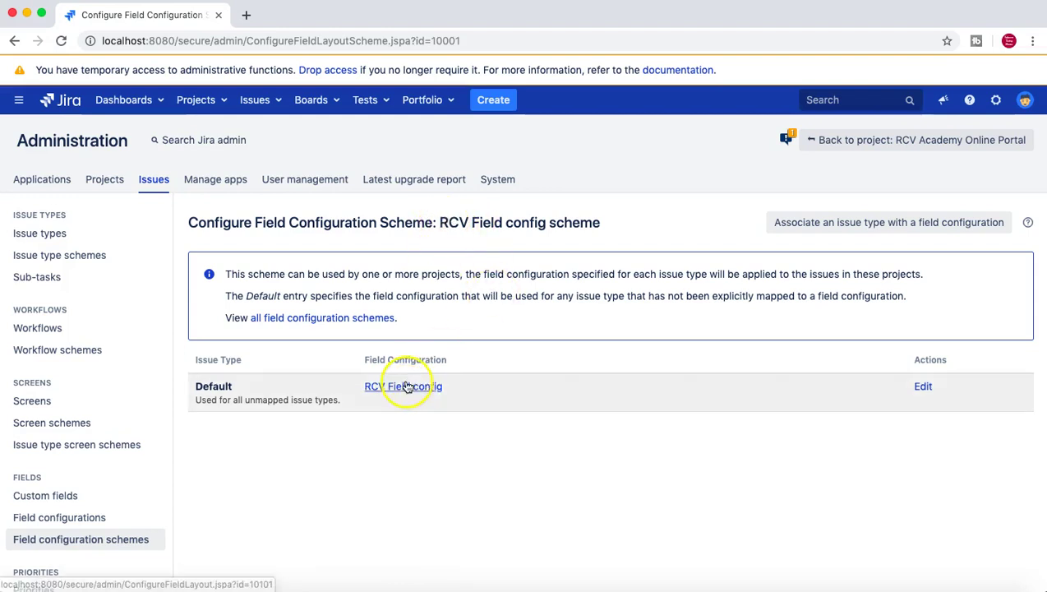
pyautogui.moveTo(440, 223); pyautogui.dragTo(602, 226)
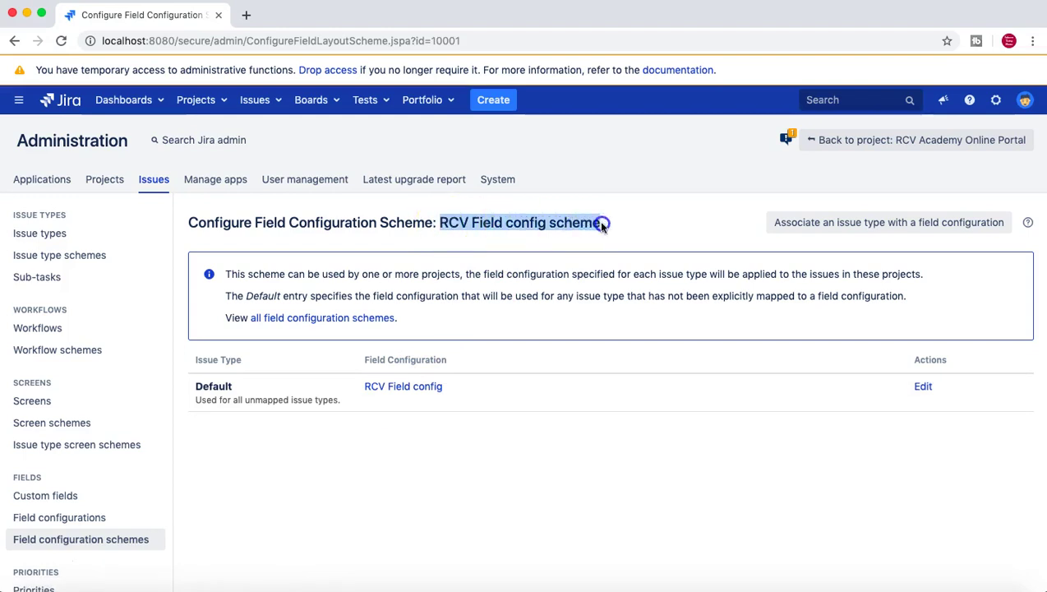
pyautogui.click(601, 226)
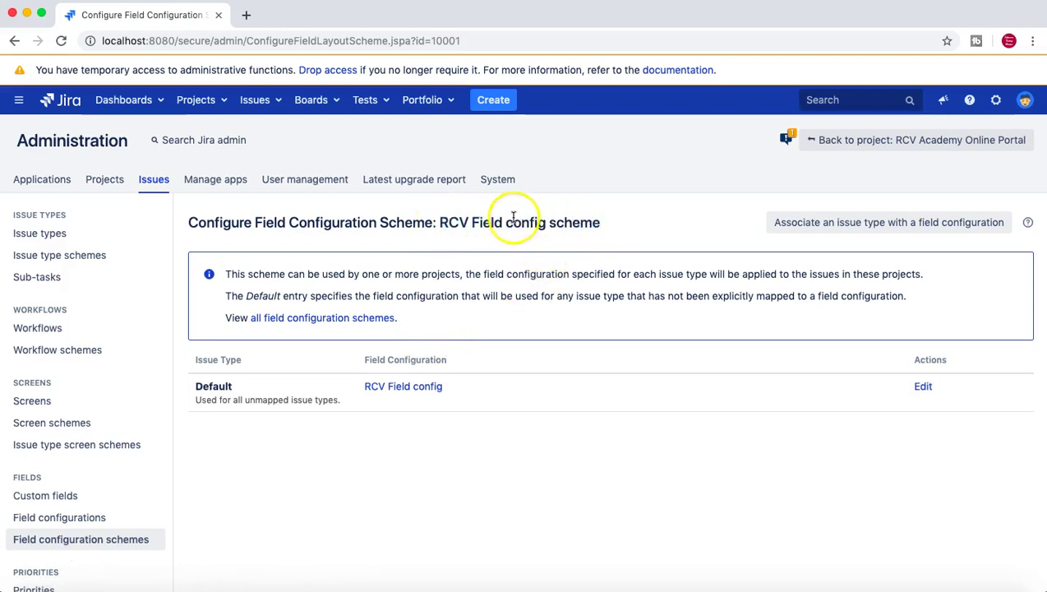
pyautogui.moveTo(441, 223); pyautogui.dragTo(600, 224)
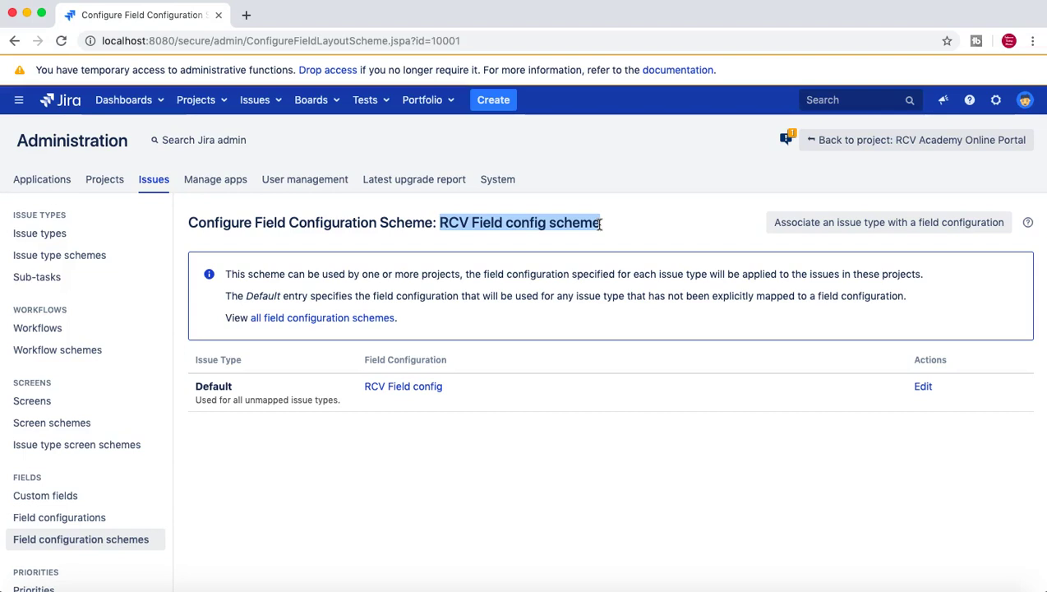
pyautogui.click(618, 231)
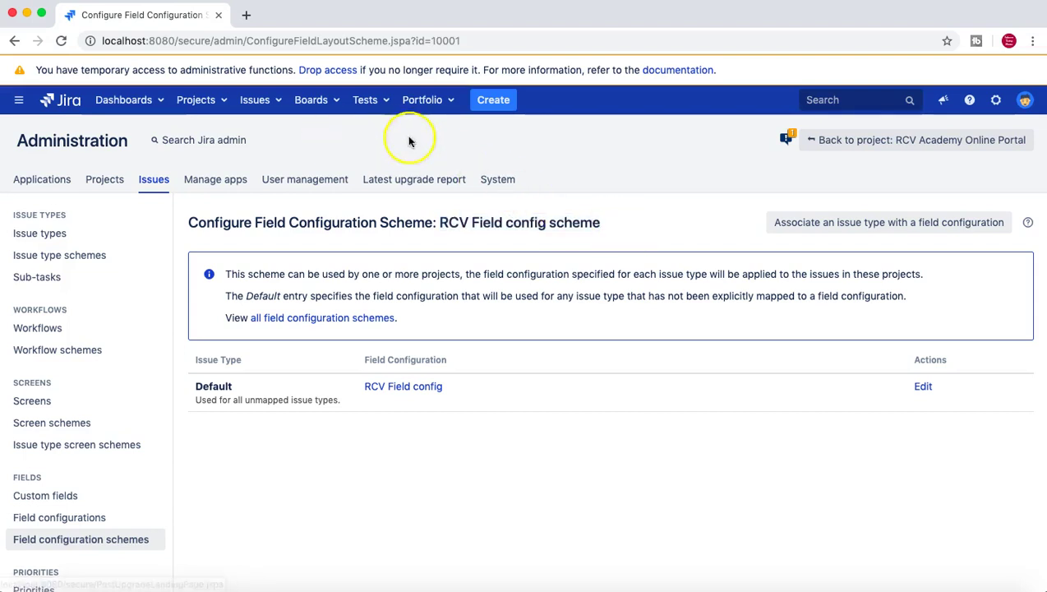
# Start a new Bug in the RCV Academy Online Portal project and check whether its Labels field is required.
pyautogui.click(493, 100)
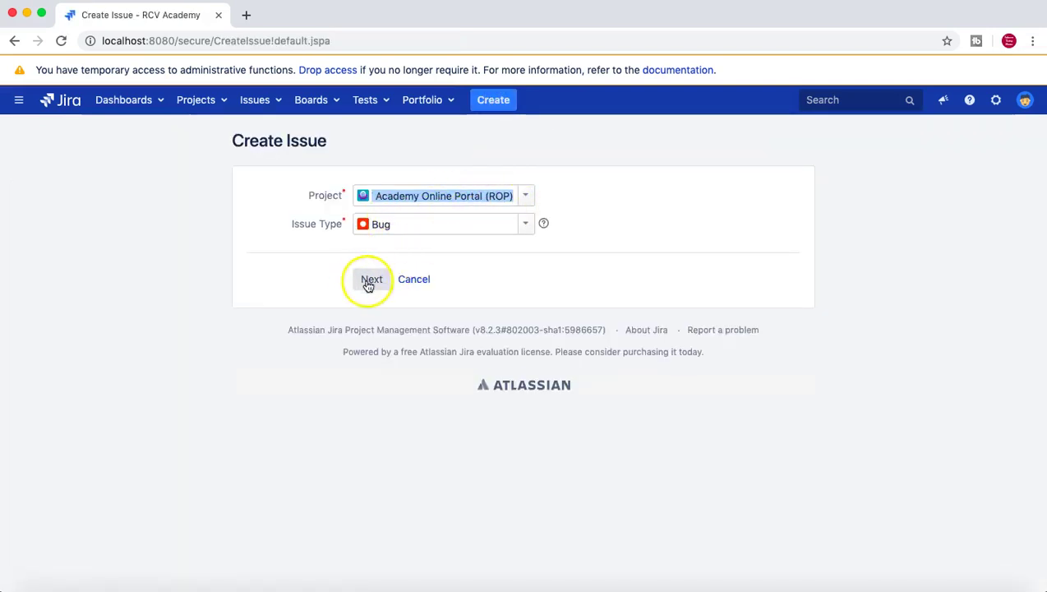
pyautogui.click(370, 281)
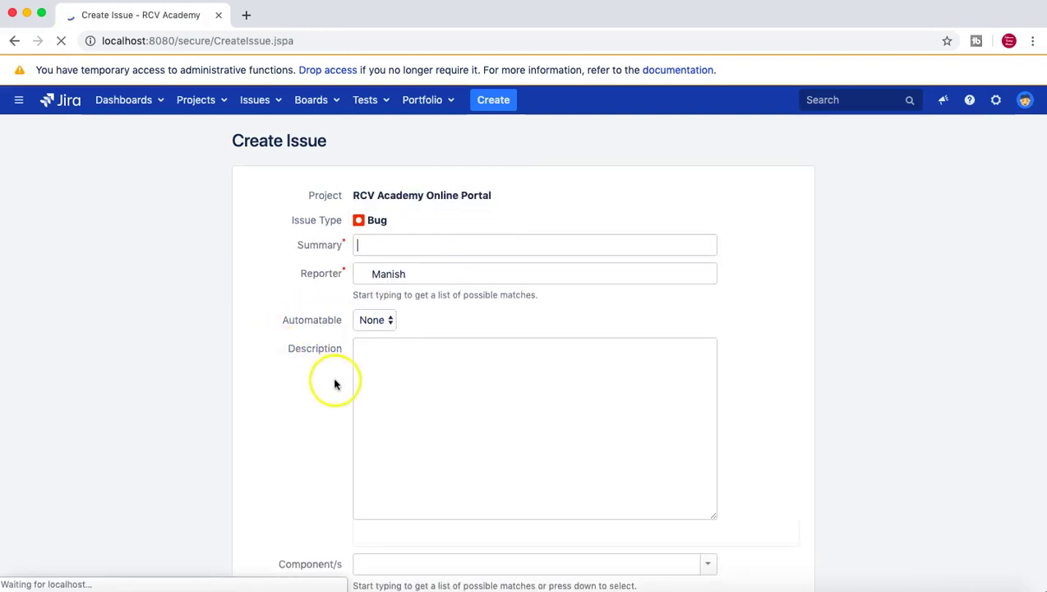
pyautogui.scroll(-1, 297, 390)
pyautogui.scroll(-5, 294, 381)
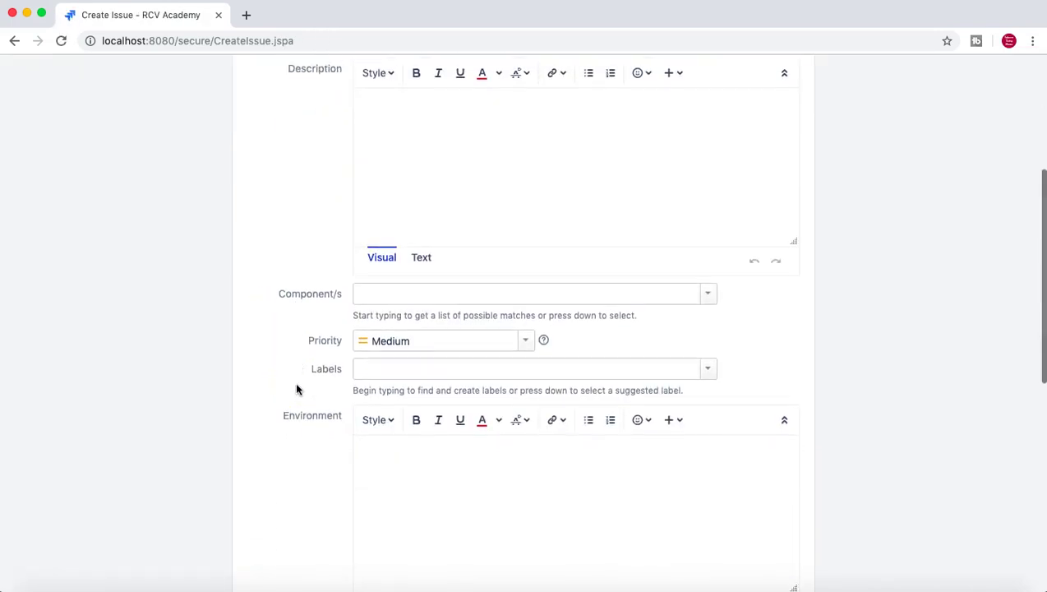
pyautogui.click(399, 327)
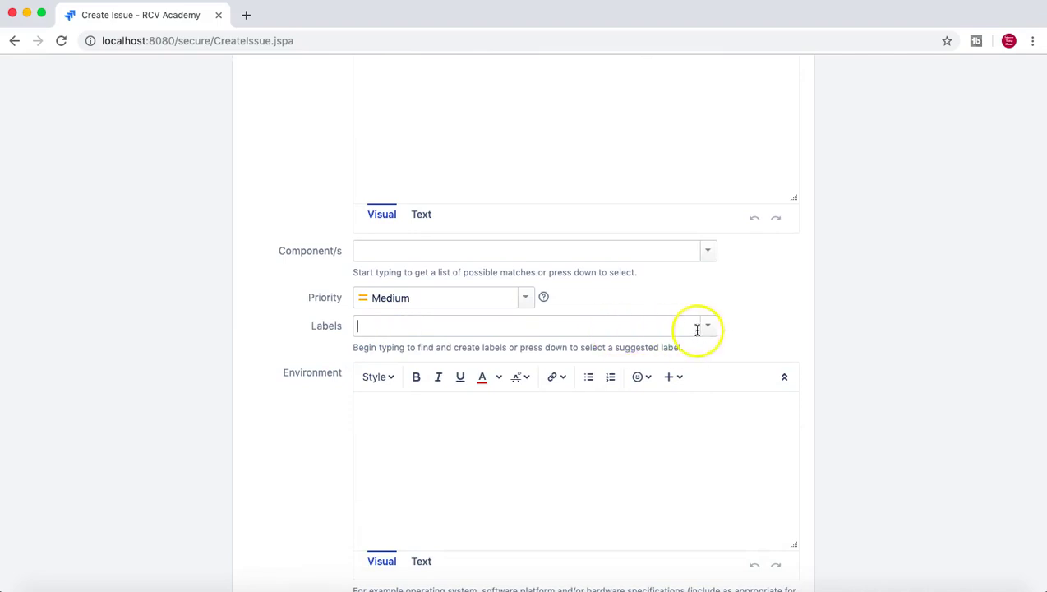
pyautogui.click(754, 318)
# Give the bug the summary "test bug" and create it with the Labels field left empty.
pyautogui.scroll(3, 707, 296)
pyautogui.click(498, 112)
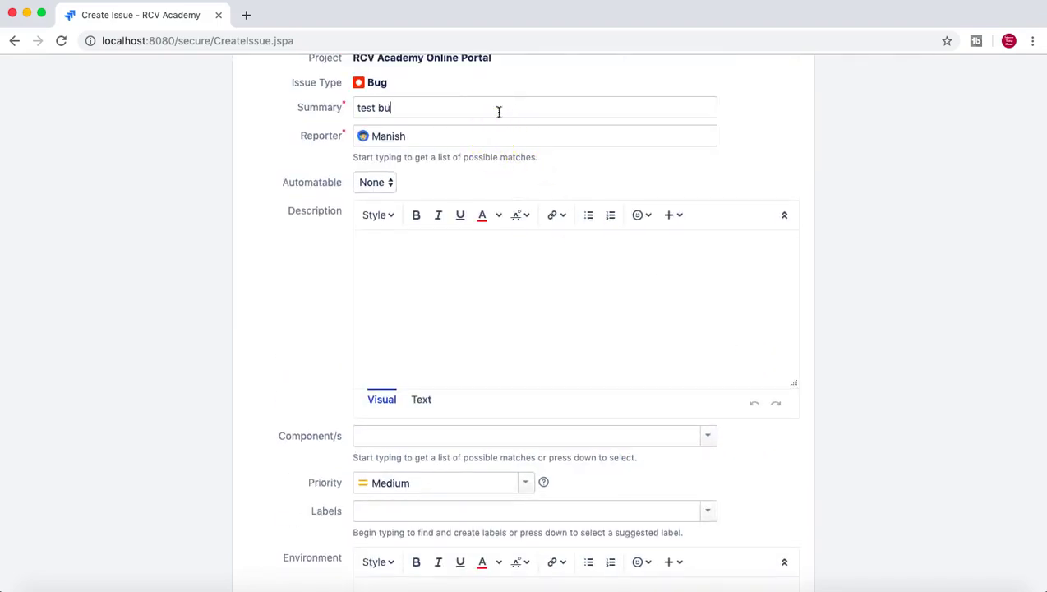
pyautogui.scroll(-10, 753, 168)
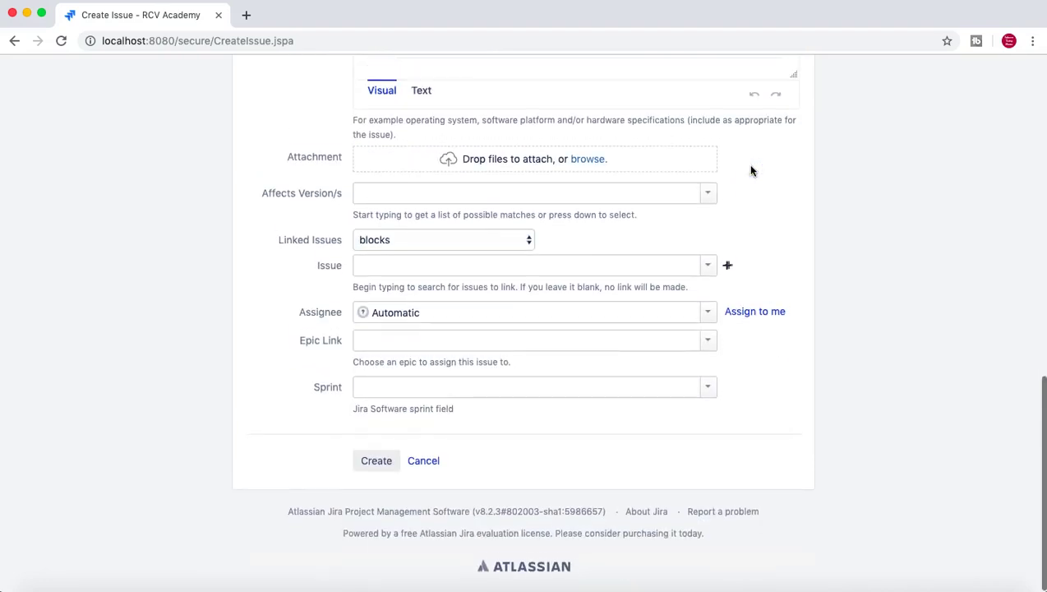
pyautogui.click(374, 463)
pyautogui.scroll(5, 592, 417)
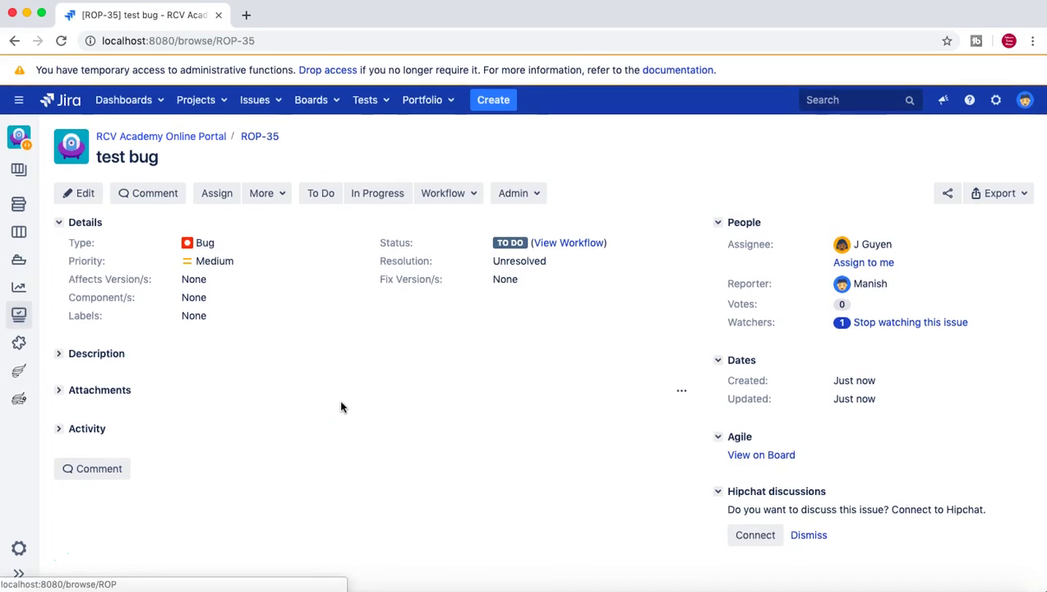
# Open the Fields page in the RCV Academy Online Portal project's settings.
pyautogui.click(14, 548)
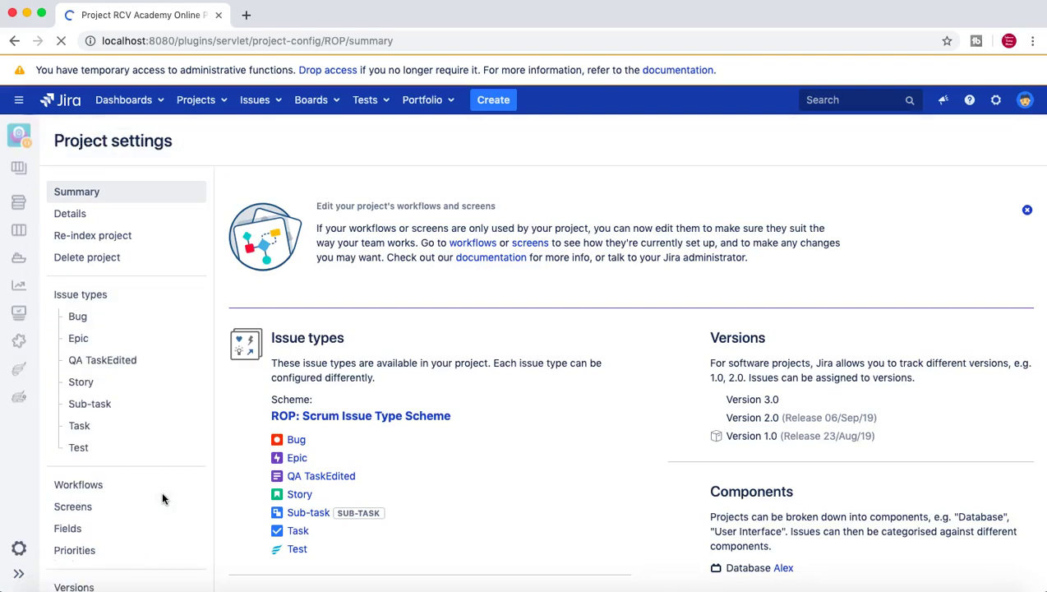
pyautogui.scroll(-5, 465, 446)
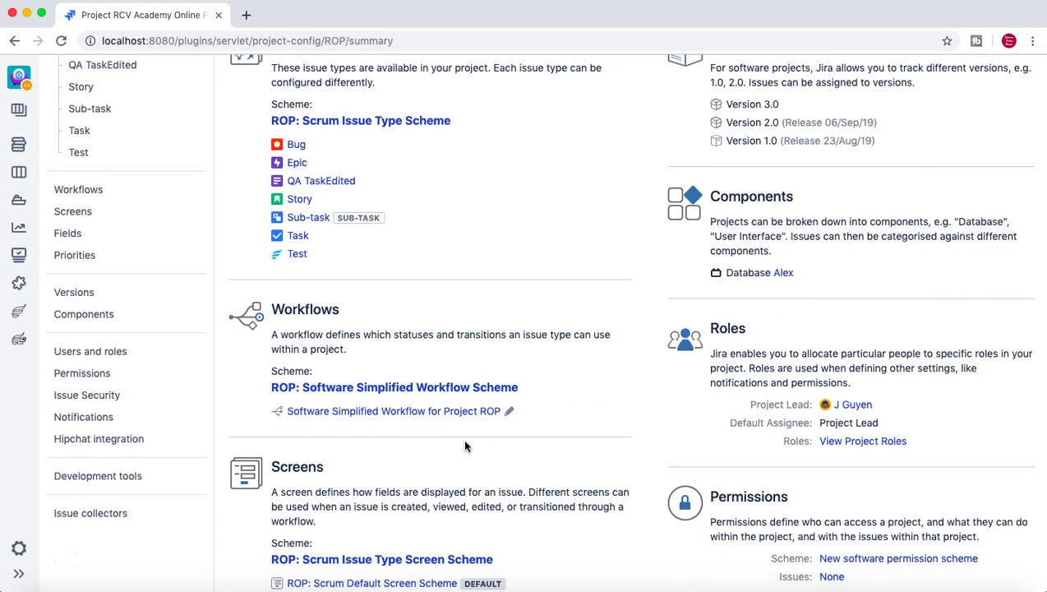
pyautogui.scroll(5, 466, 446)
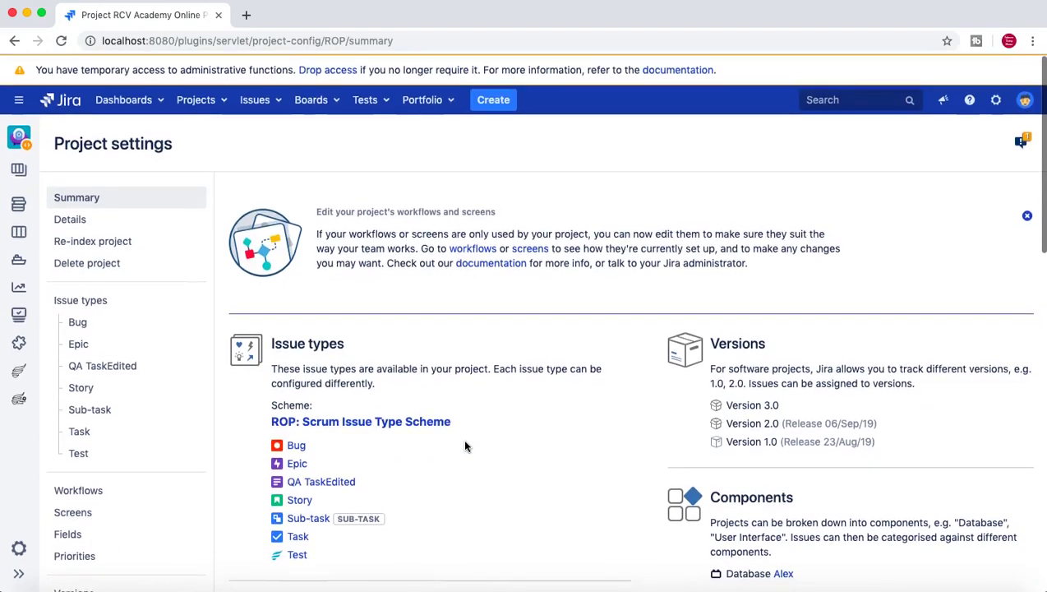
pyautogui.scroll(-3, 466, 446)
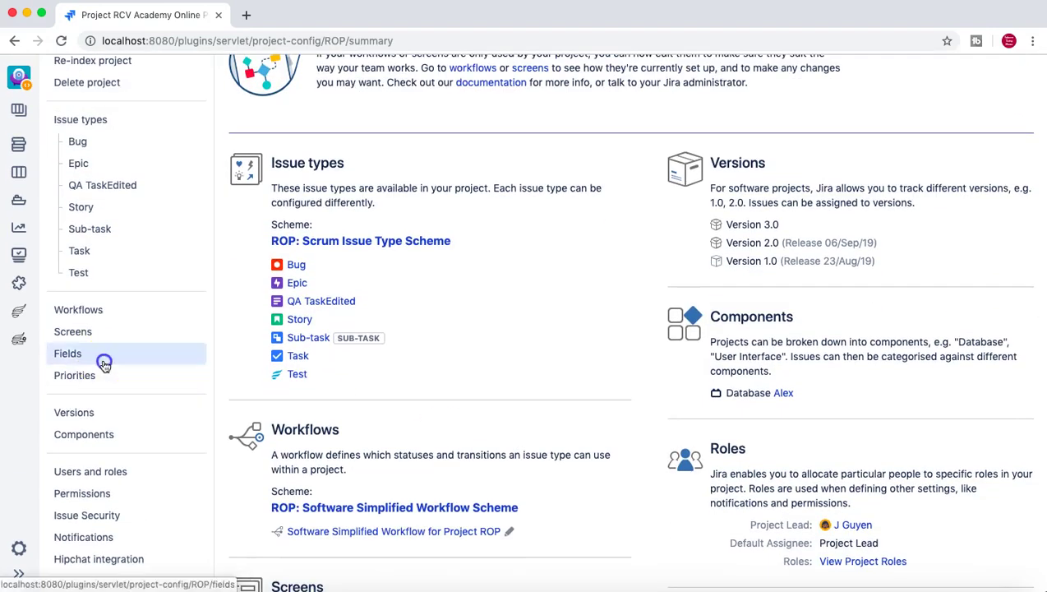
pyautogui.click(104, 364)
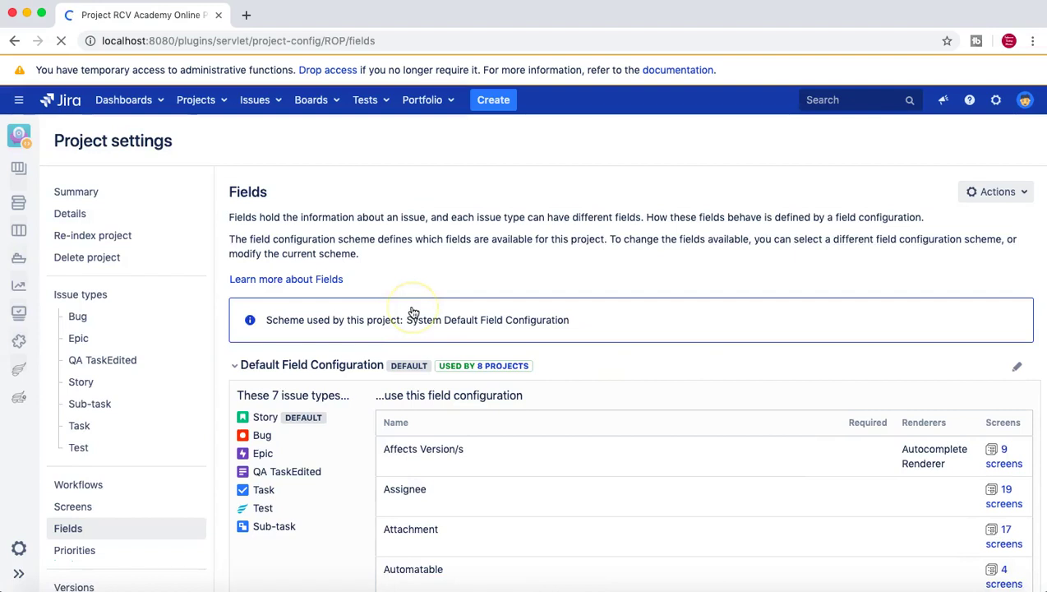
# Reopen the Fields settings from the RCV Academy Online Portal project and check which field configuration scheme the project uses.
pyautogui.click(223, 108)
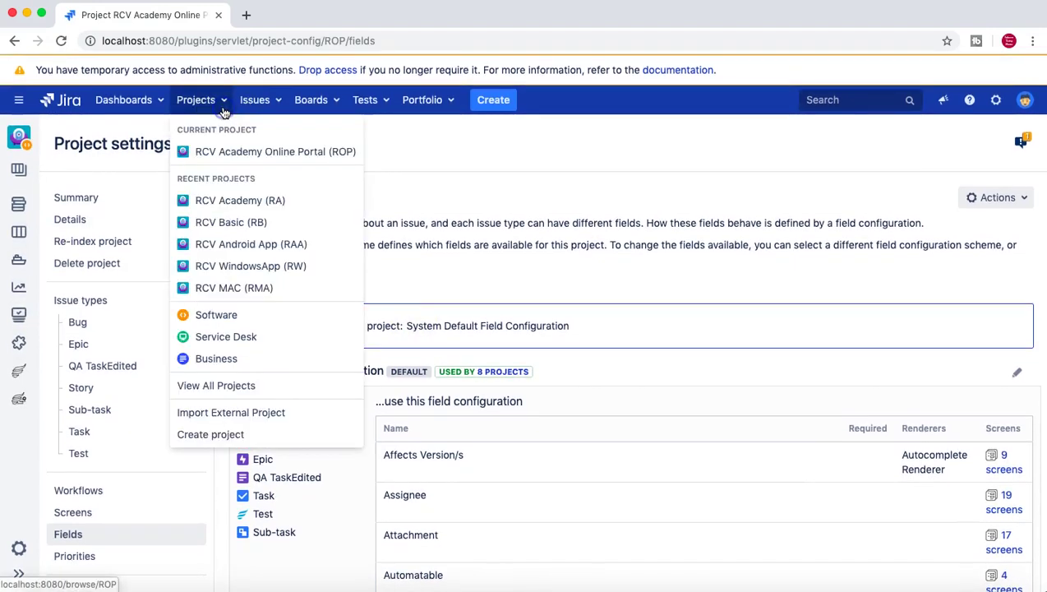
pyautogui.click(233, 153)
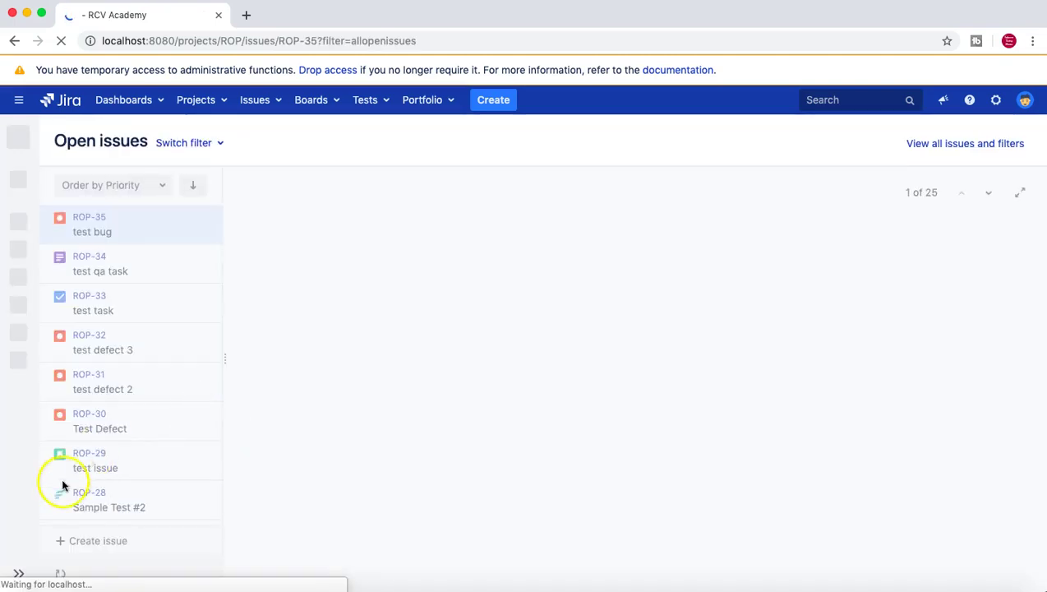
pyautogui.click(19, 548)
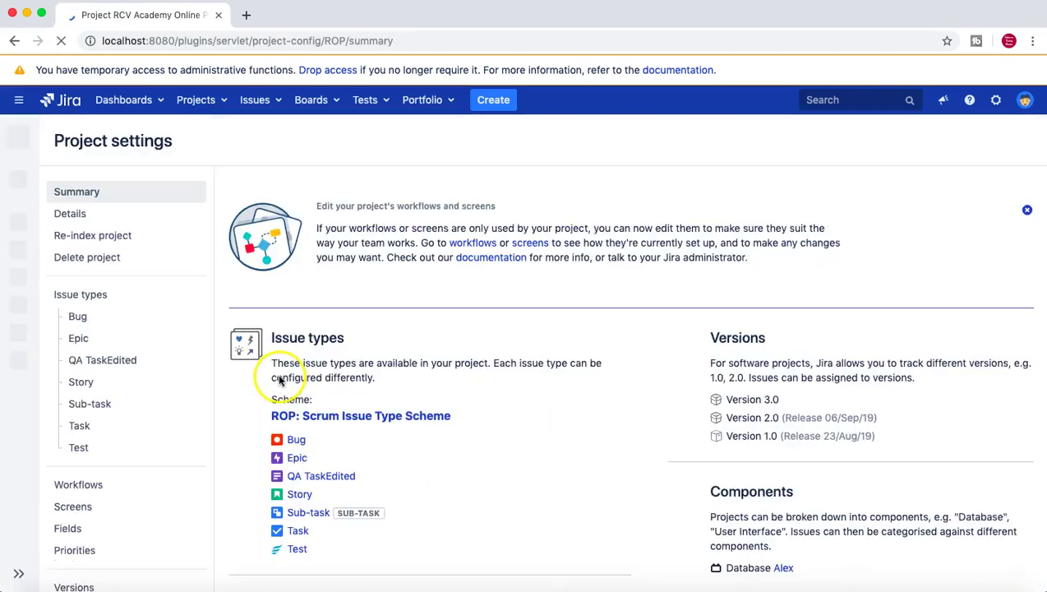
pyautogui.scroll(-3, 144, 313)
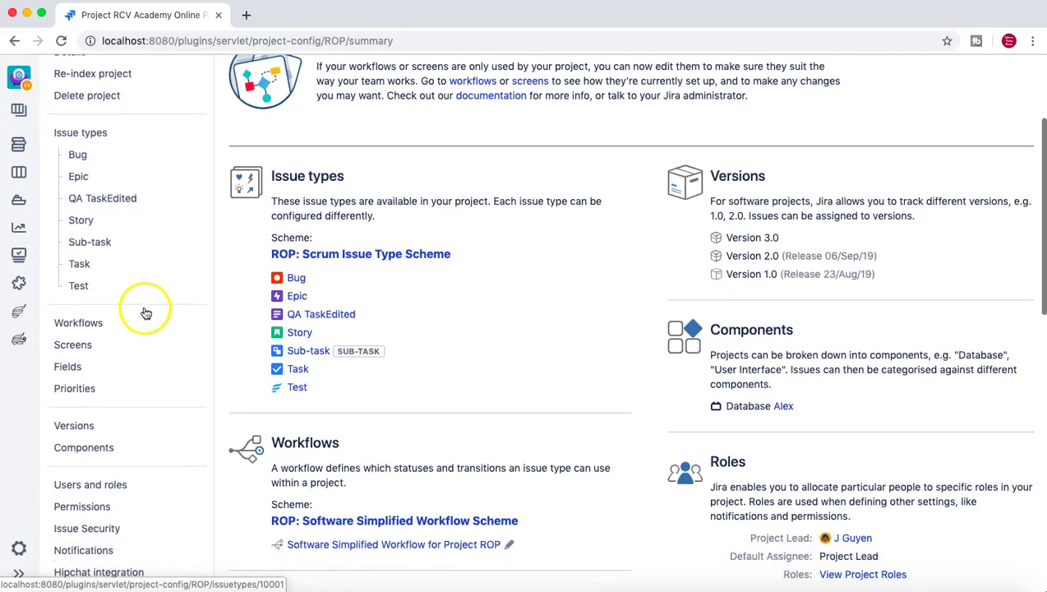
pyautogui.click(85, 375)
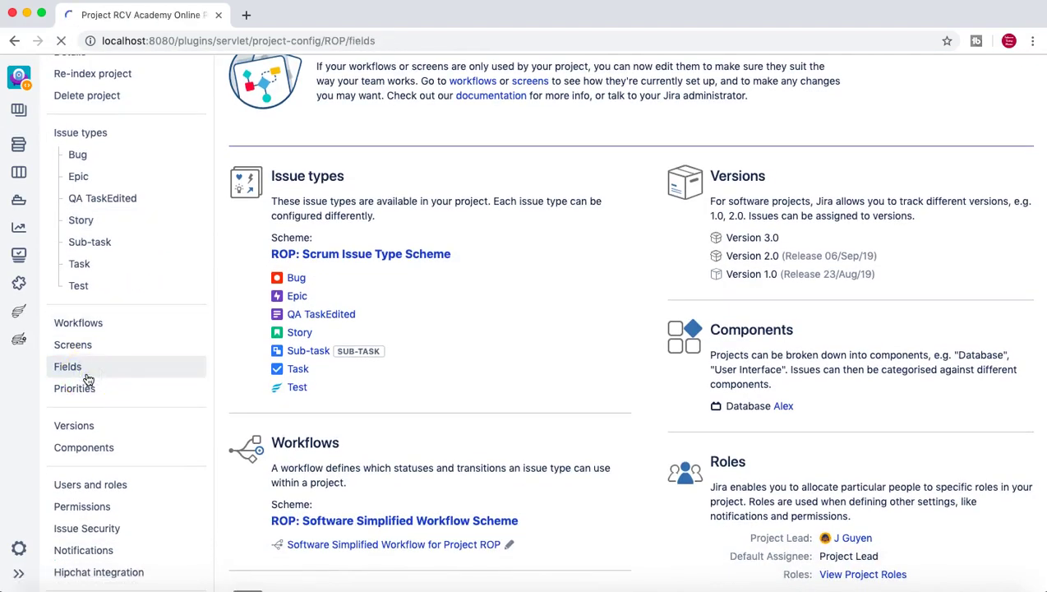
pyautogui.moveTo(313, 327); pyautogui.dragTo(566, 326)
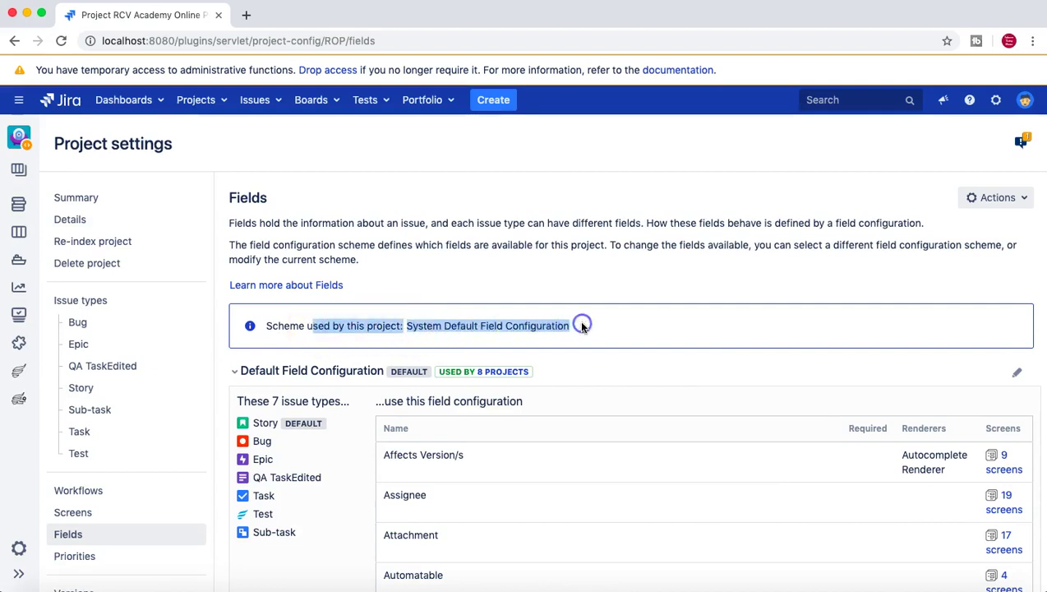
pyautogui.click(583, 327)
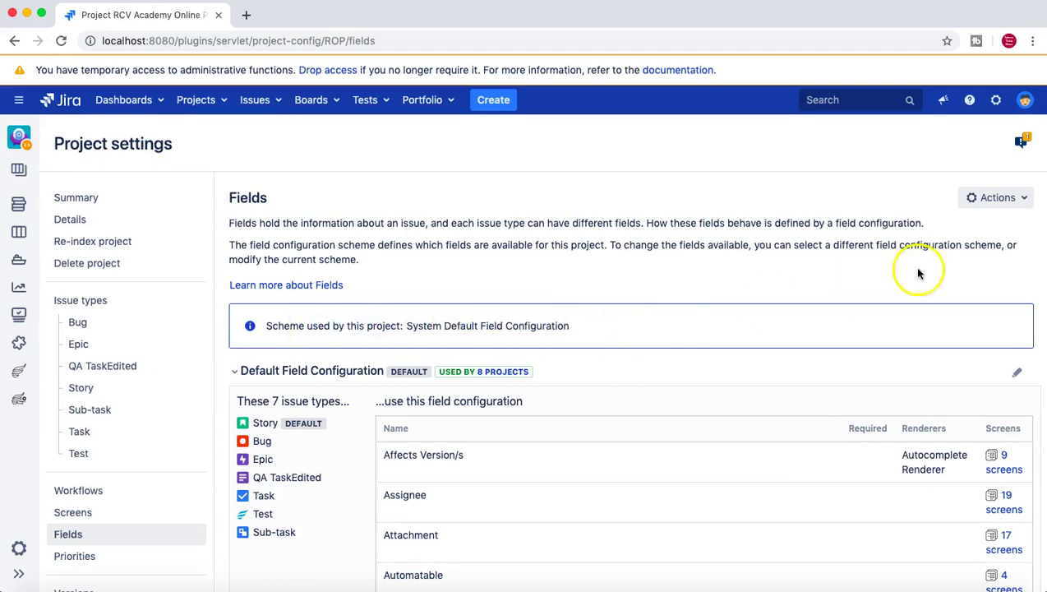
# Switch the project to a different field configuration scheme by associating RCV Field config scheme with it.
pyautogui.click(1025, 200)
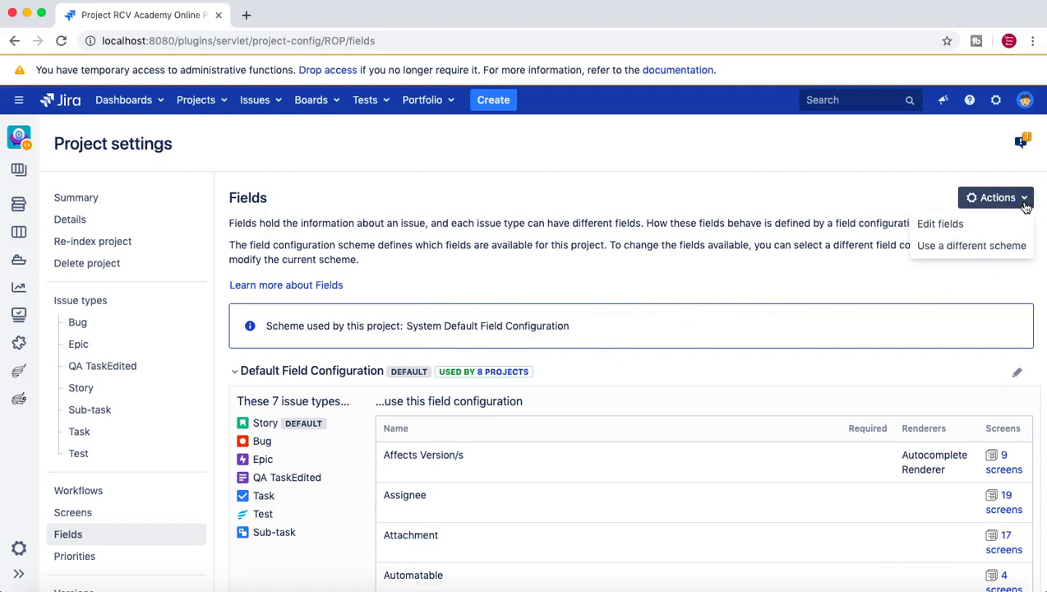
pyautogui.click(1008, 245)
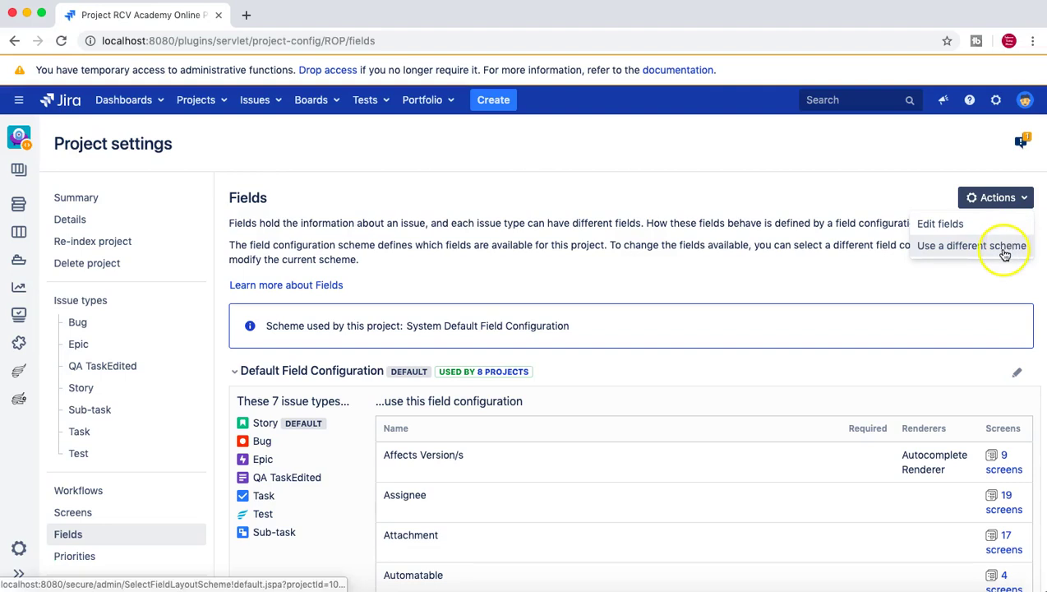
pyautogui.click(1004, 247)
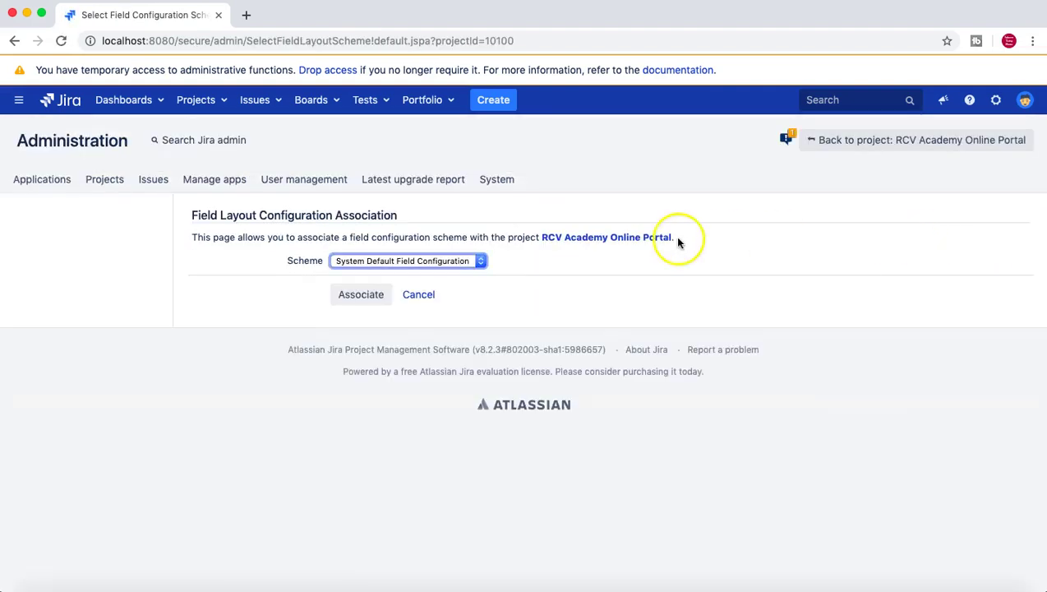
pyautogui.click(485, 260)
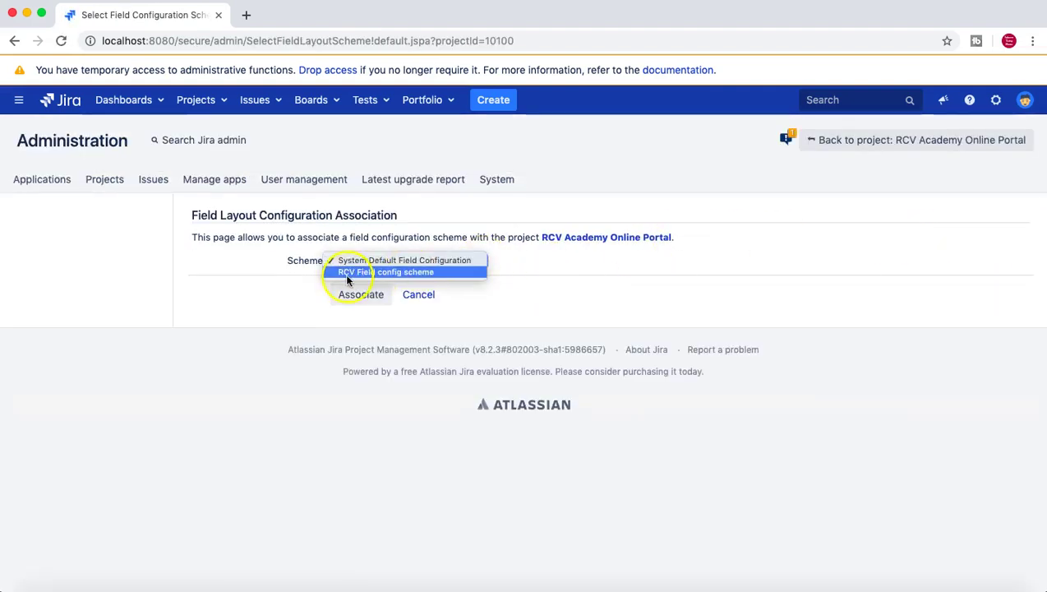
pyautogui.click(418, 274)
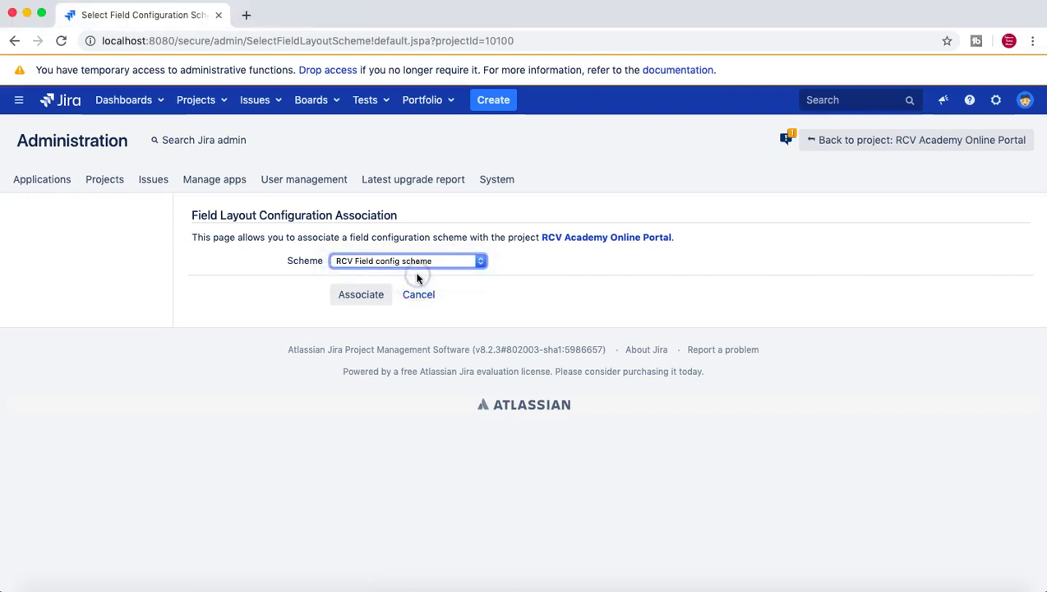
pyautogui.click(358, 301)
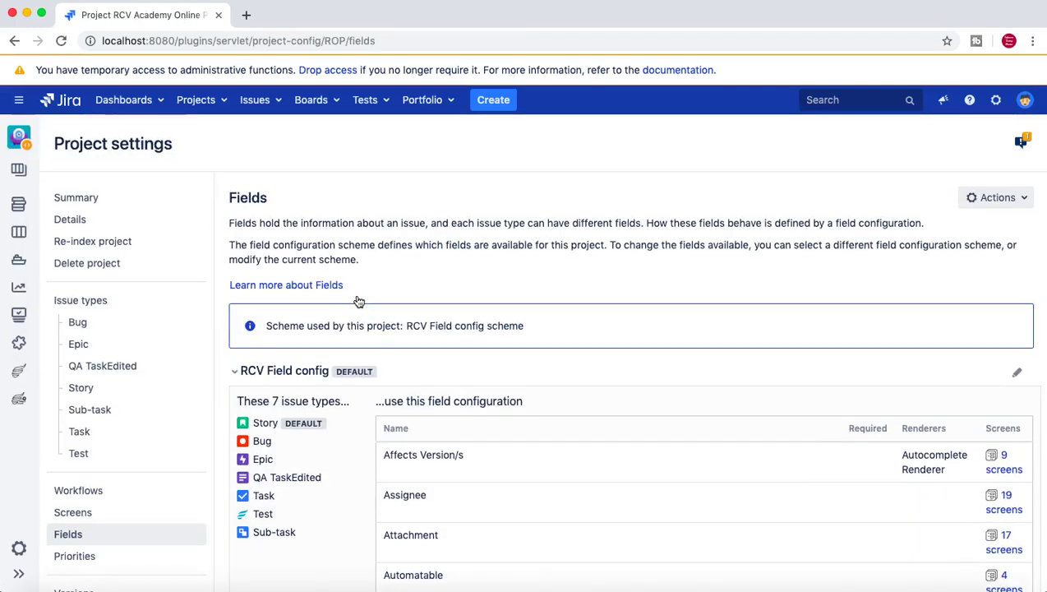
# Examine the project's RCV Field config field list, checking whether Labels is marked as required.
pyautogui.scroll(-3, 470, 347)
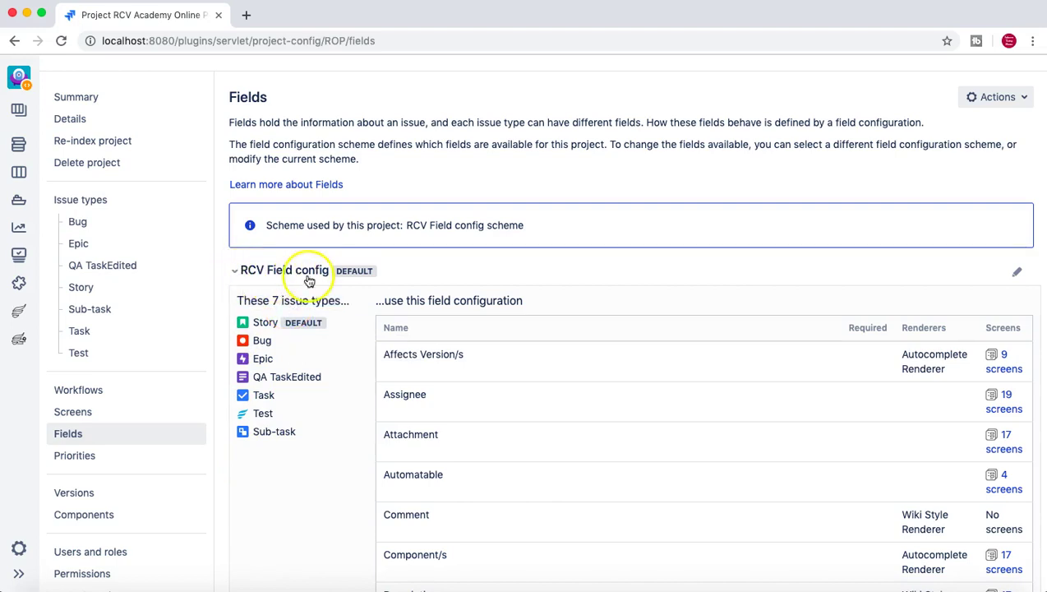
pyautogui.scroll(-2, 307, 460)
pyautogui.scroll(-3, 308, 475)
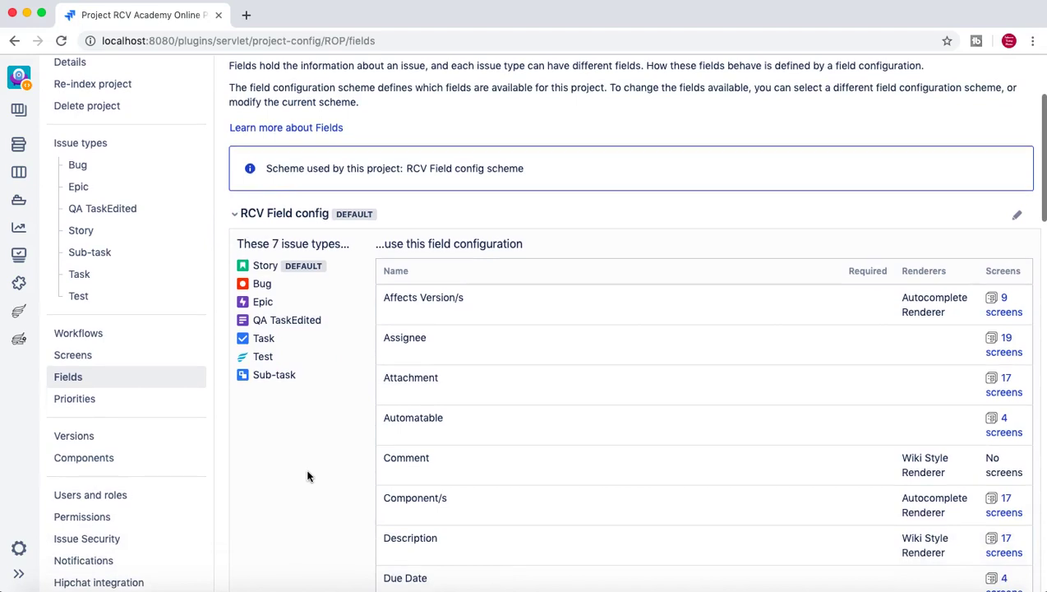
pyautogui.scroll(-10, 476, 423)
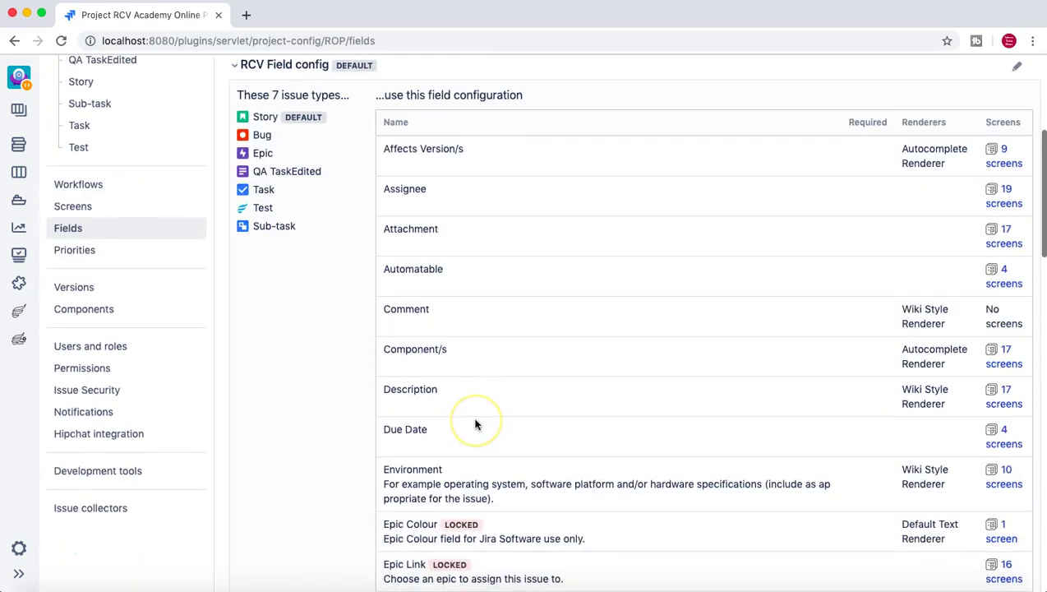
pyautogui.scroll(-5, 475, 424)
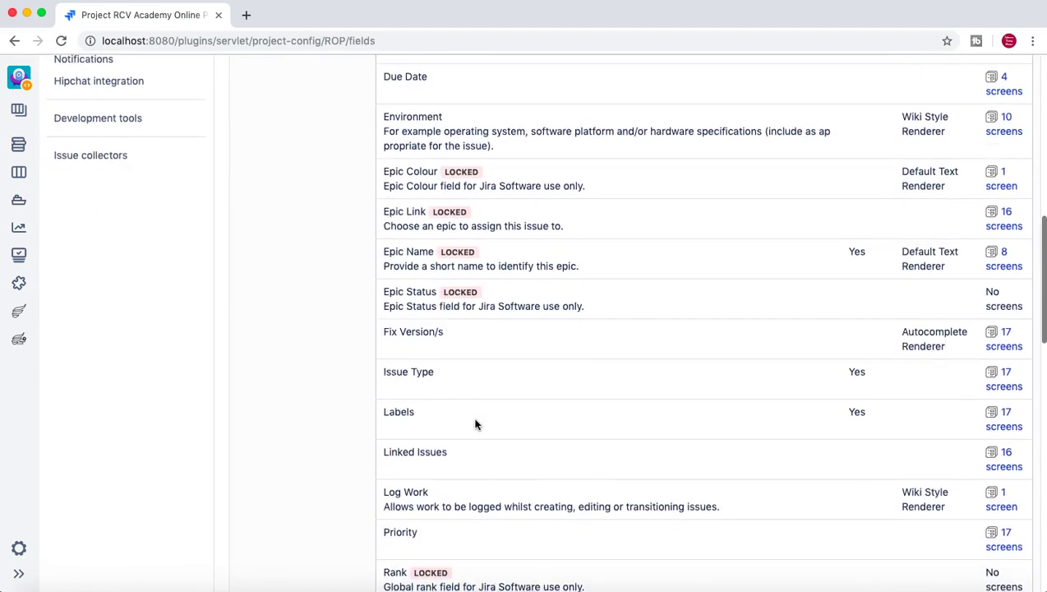
pyautogui.scroll(15, 476, 423)
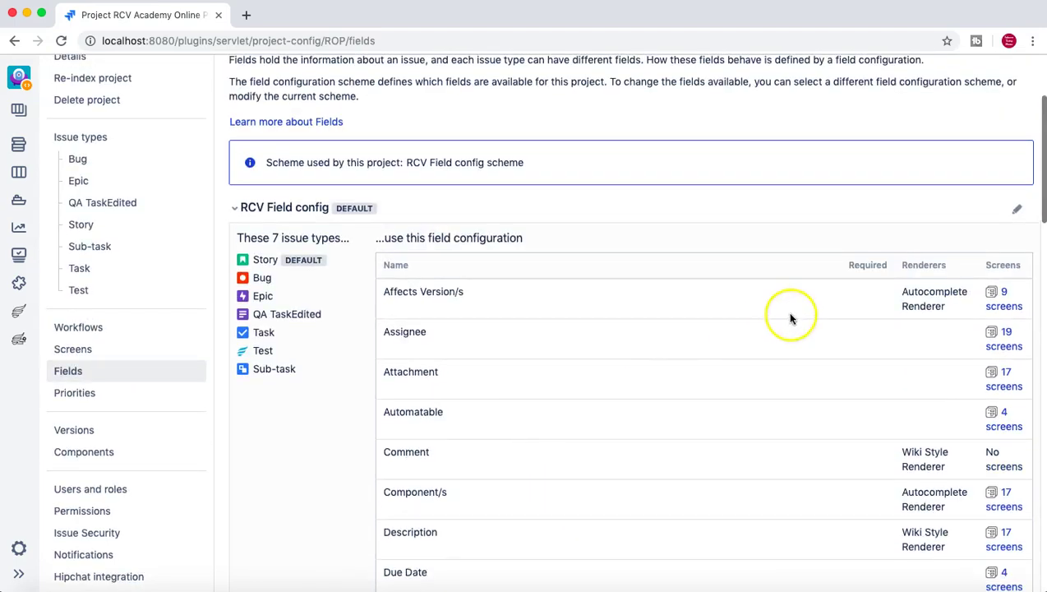
pyautogui.moveTo(843, 273); pyautogui.dragTo(869, 268)
pyautogui.scroll(-16, 794, 452)
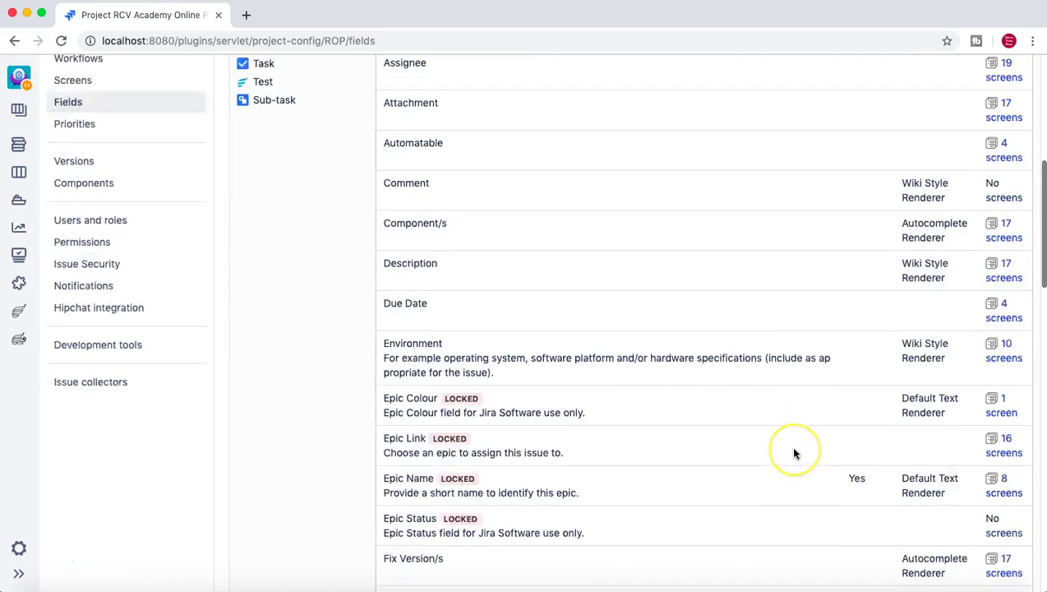
pyautogui.moveTo(396, 373); pyautogui.dragTo(764, 390)
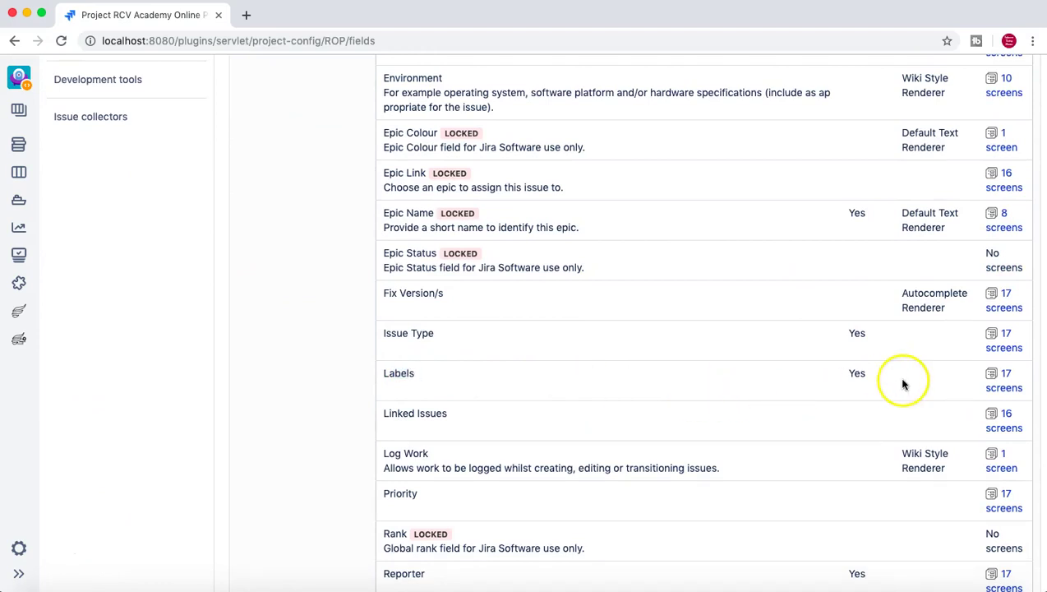
pyautogui.scroll(2, 881, 384)
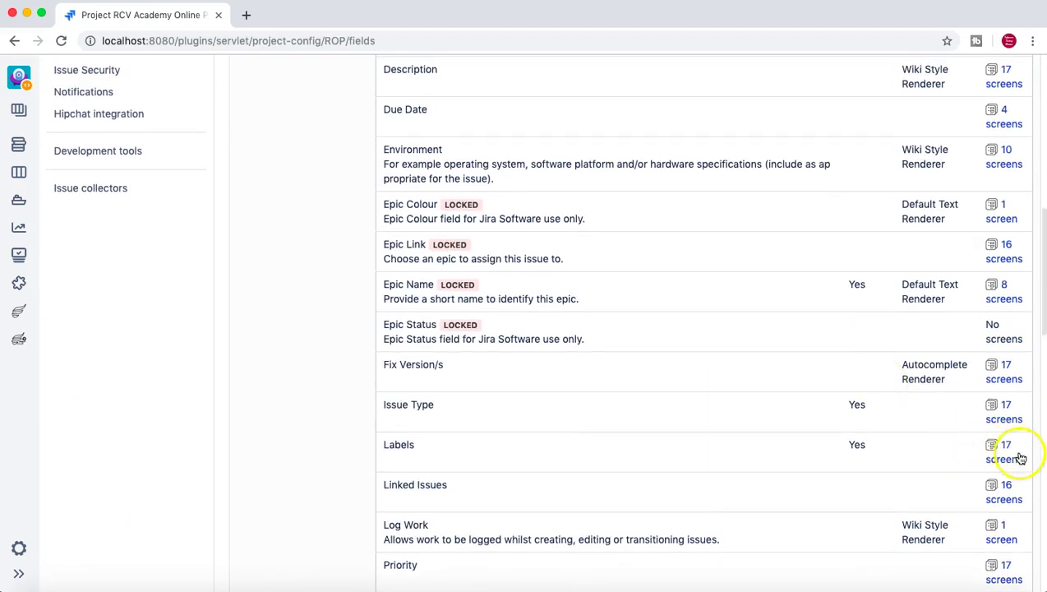
pyautogui.scroll(10, 877, 463)
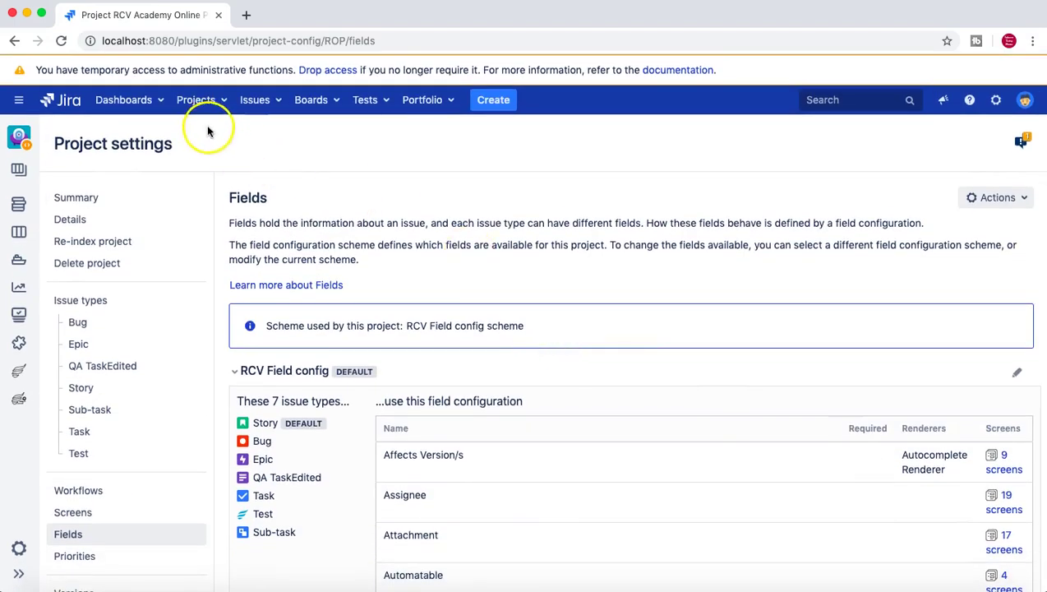
# Start a new Bug in the RCV Academy Online Portal project with the summary "test bug 2".
pyautogui.click(499, 102)
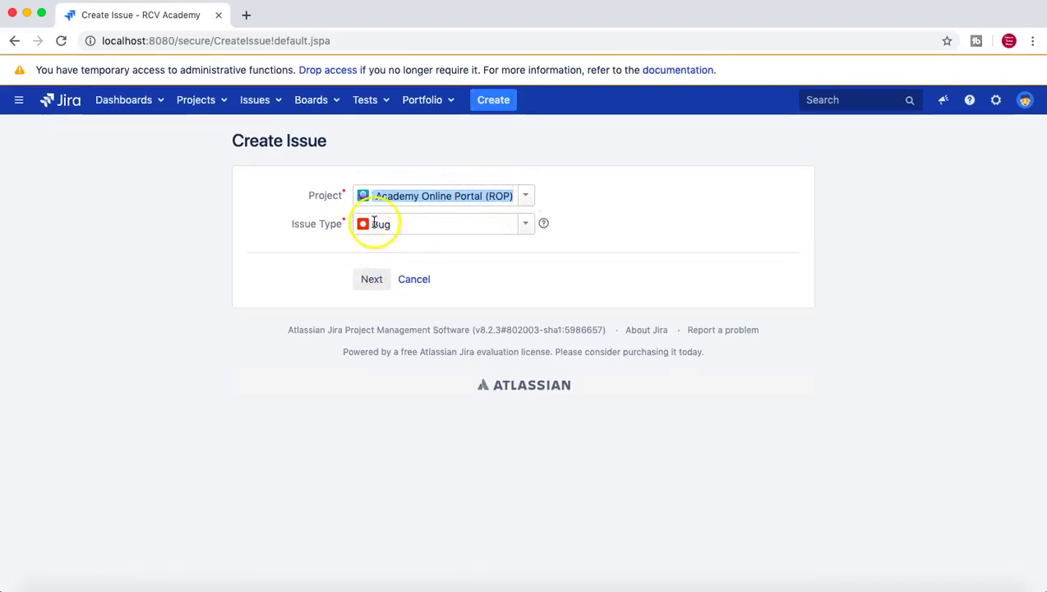
pyautogui.click(371, 280)
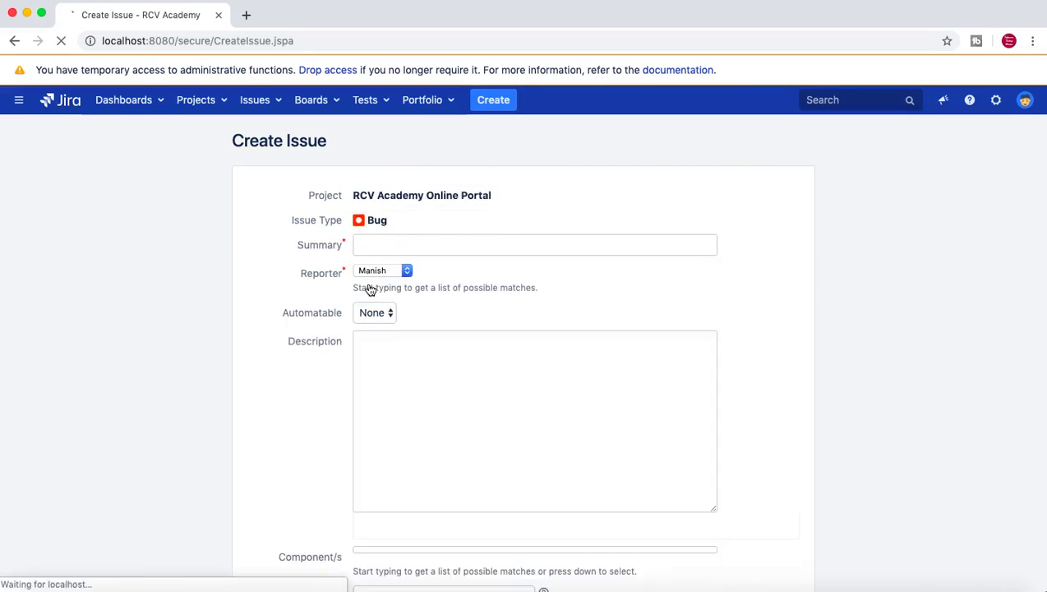
pyautogui.click(385, 245)
pyautogui.write('test bug 2')
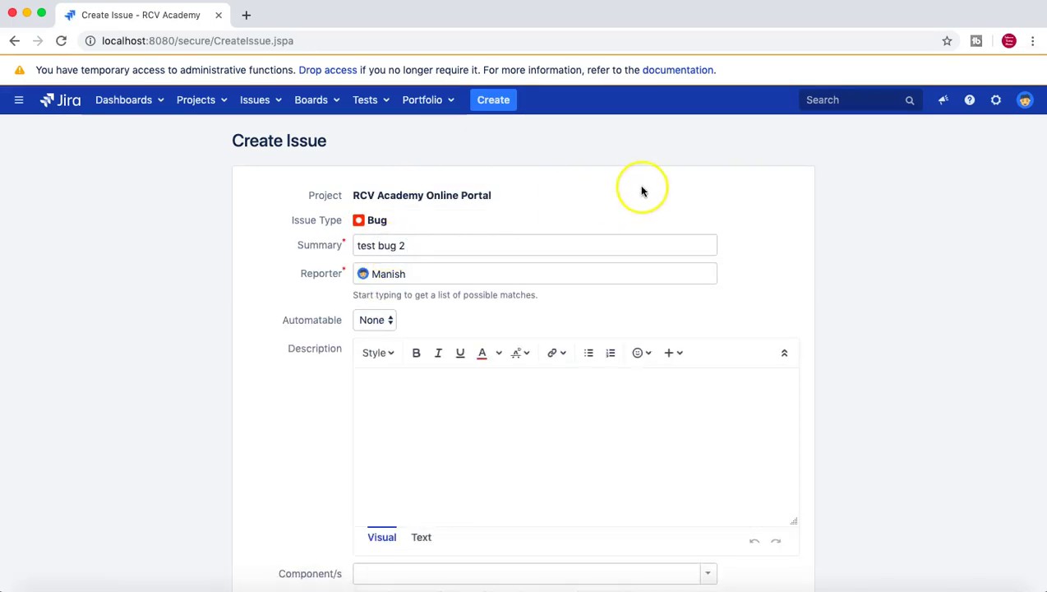
# Try to create the bug with the Labels field left empty and check the form's validation response.
pyautogui.scroll(-8, 637, 197)
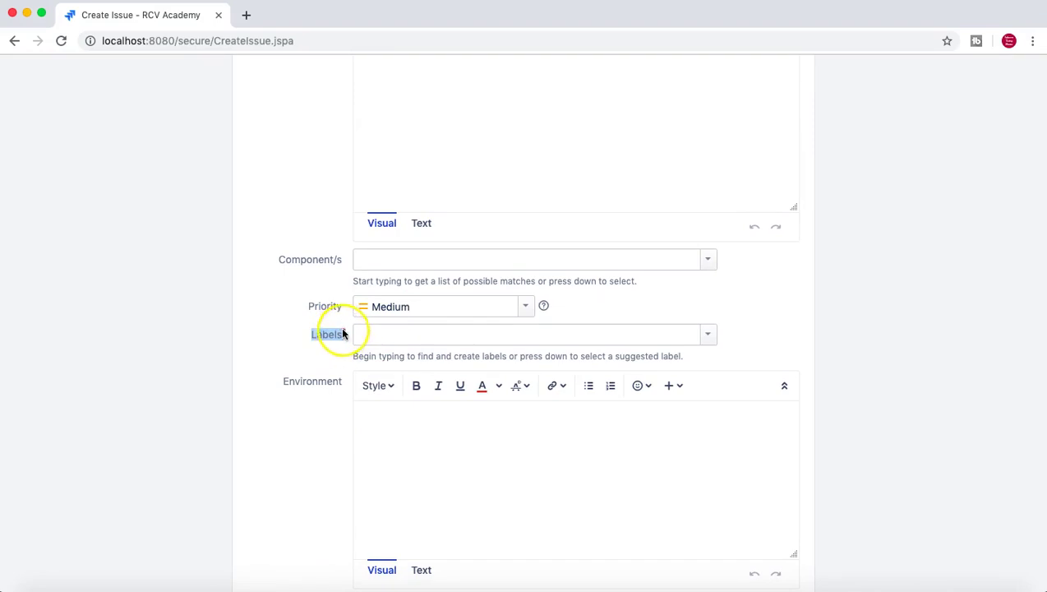
pyautogui.click(330, 335)
pyautogui.scroll(-10, 313, 420)
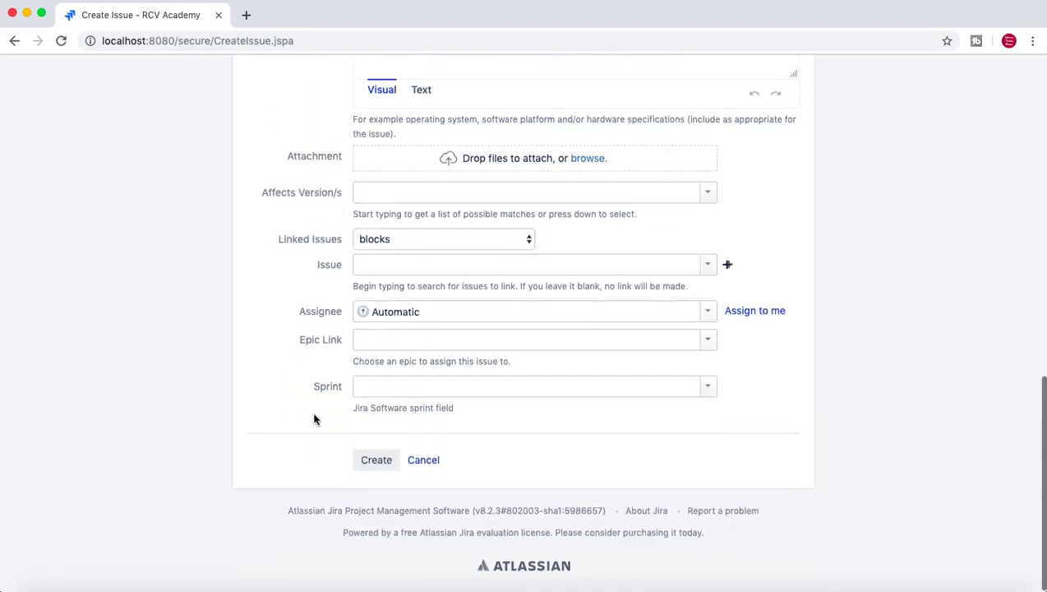
pyautogui.click(377, 466)
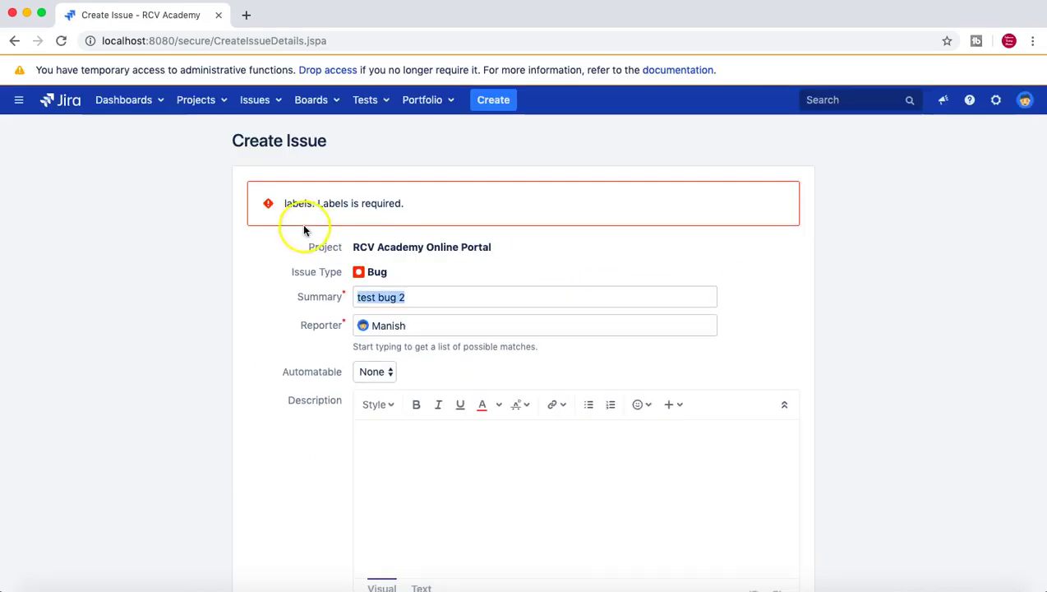
pyautogui.moveTo(287, 203); pyautogui.dragTo(359, 203)
pyautogui.click(276, 291)
# Add the new label "test" to the bug's Labels field and create the bug.
pyautogui.scroll(-5, 257, 381)
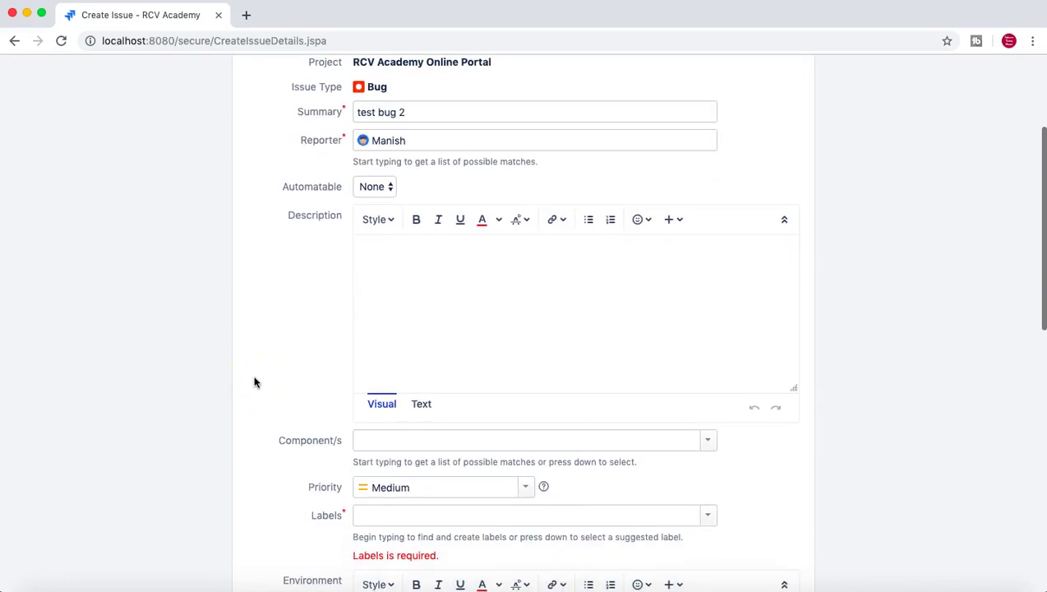
pyautogui.scroll(-3, 255, 381)
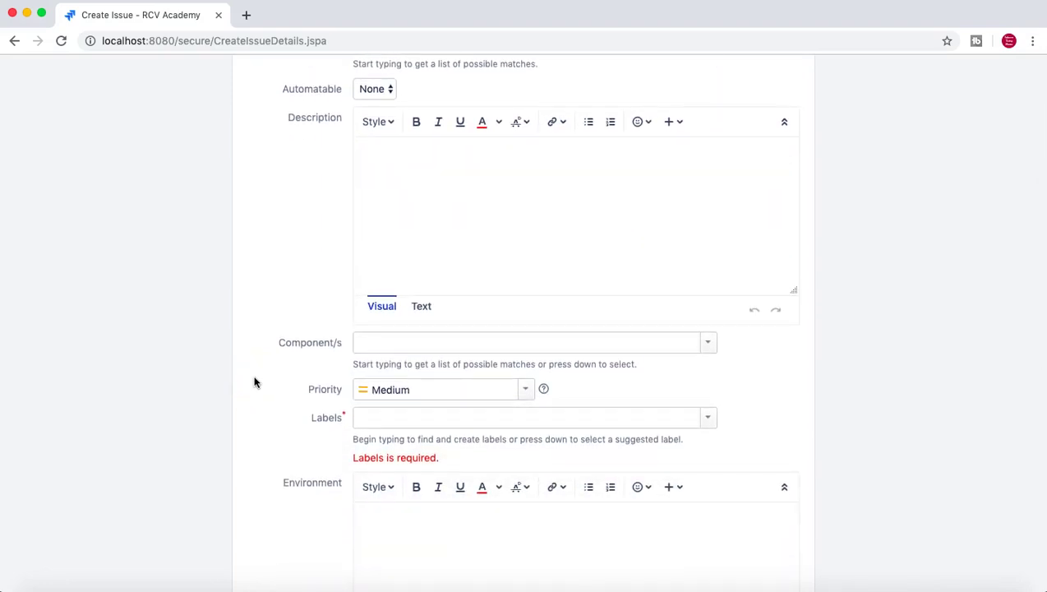
pyautogui.click(397, 411)
pyautogui.write('test')
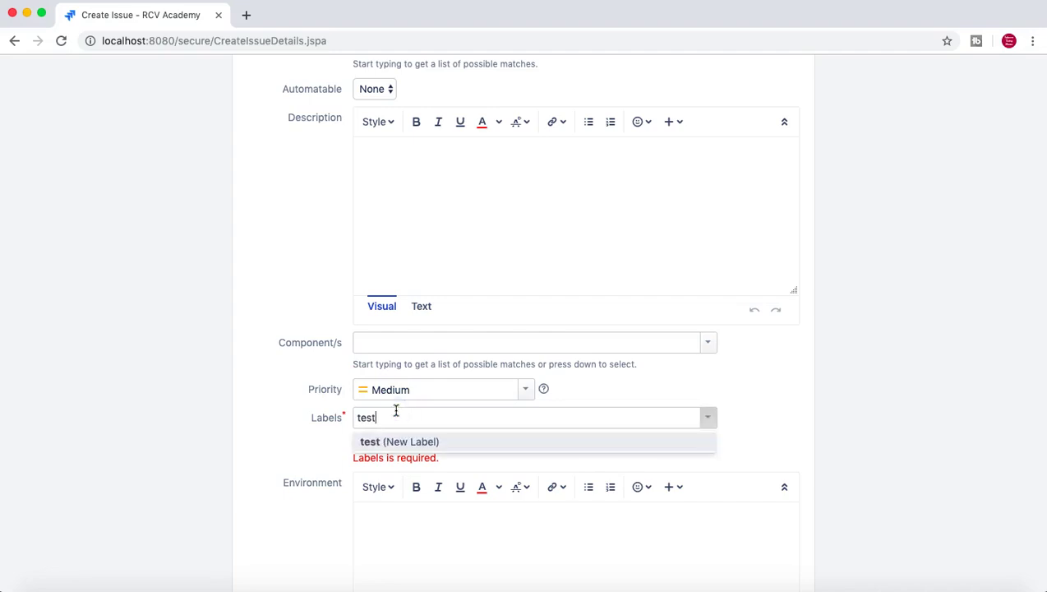
pyautogui.click(418, 452)
pyautogui.scroll(-10, 299, 437)
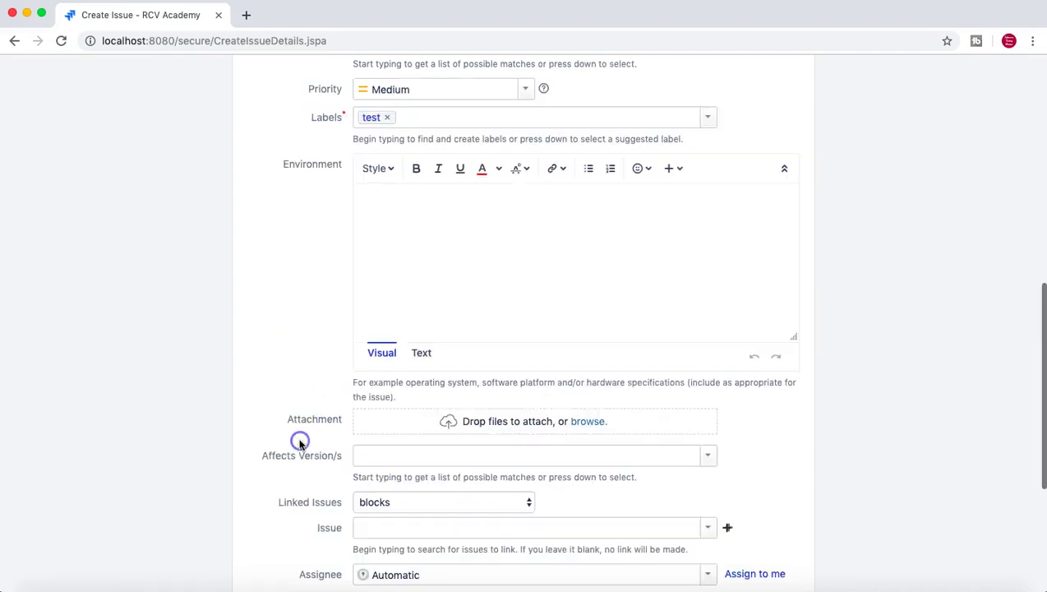
pyautogui.click(364, 458)
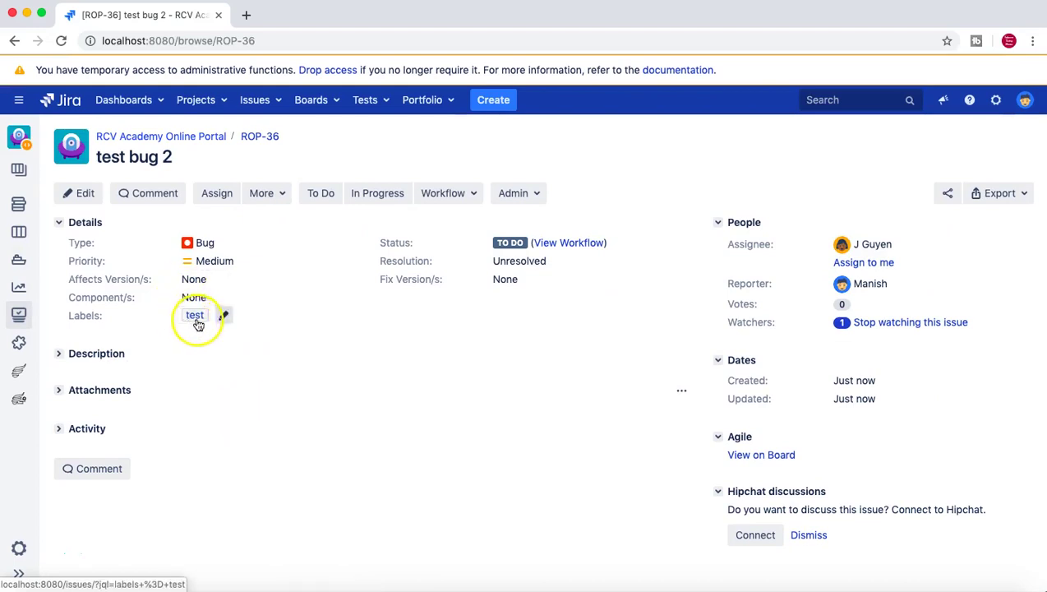
# Go from the new bug to the project's Fields settings and review the scheme and field configuration in use.
pyautogui.click(15, 548)
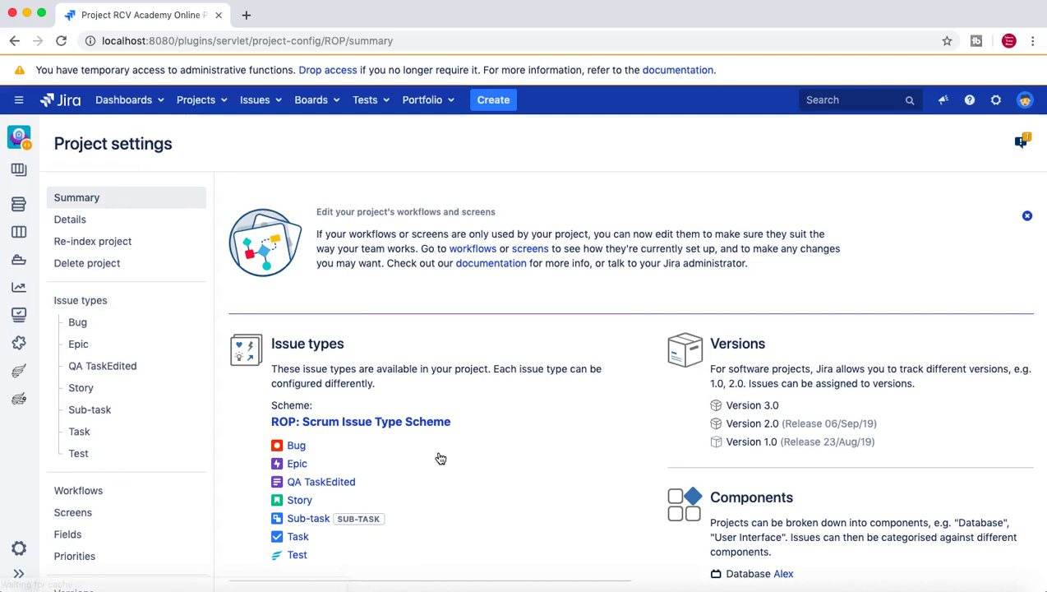
pyautogui.scroll(-2, 440, 458)
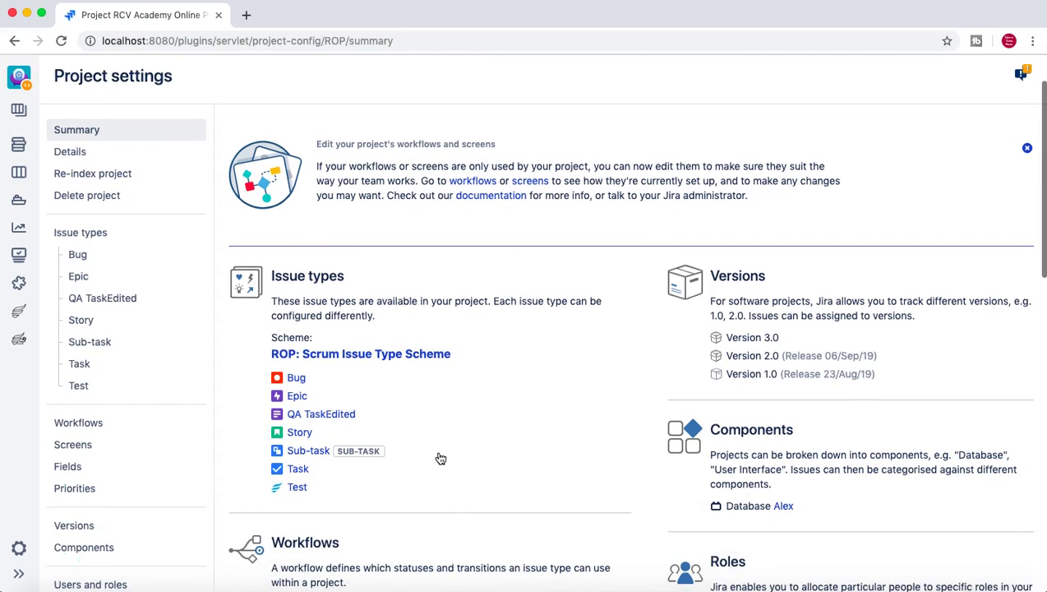
pyautogui.click(100, 476)
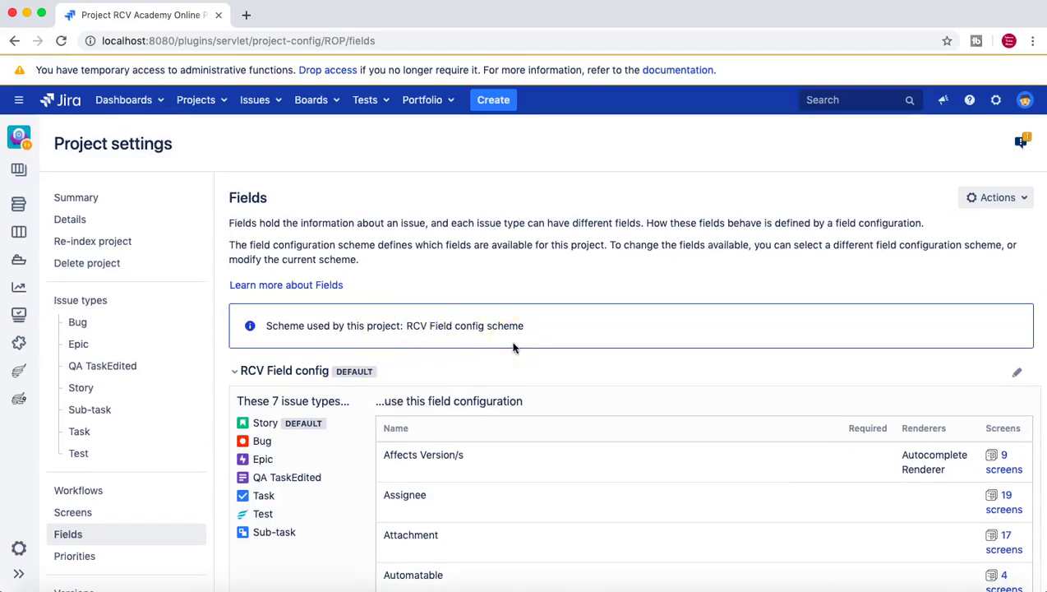
pyautogui.click(503, 369)
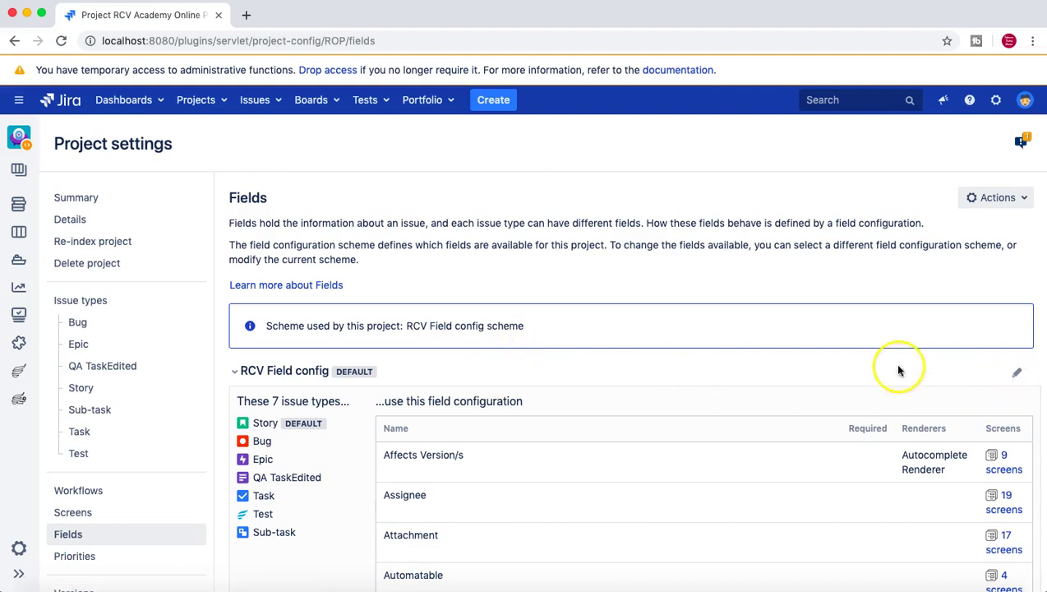